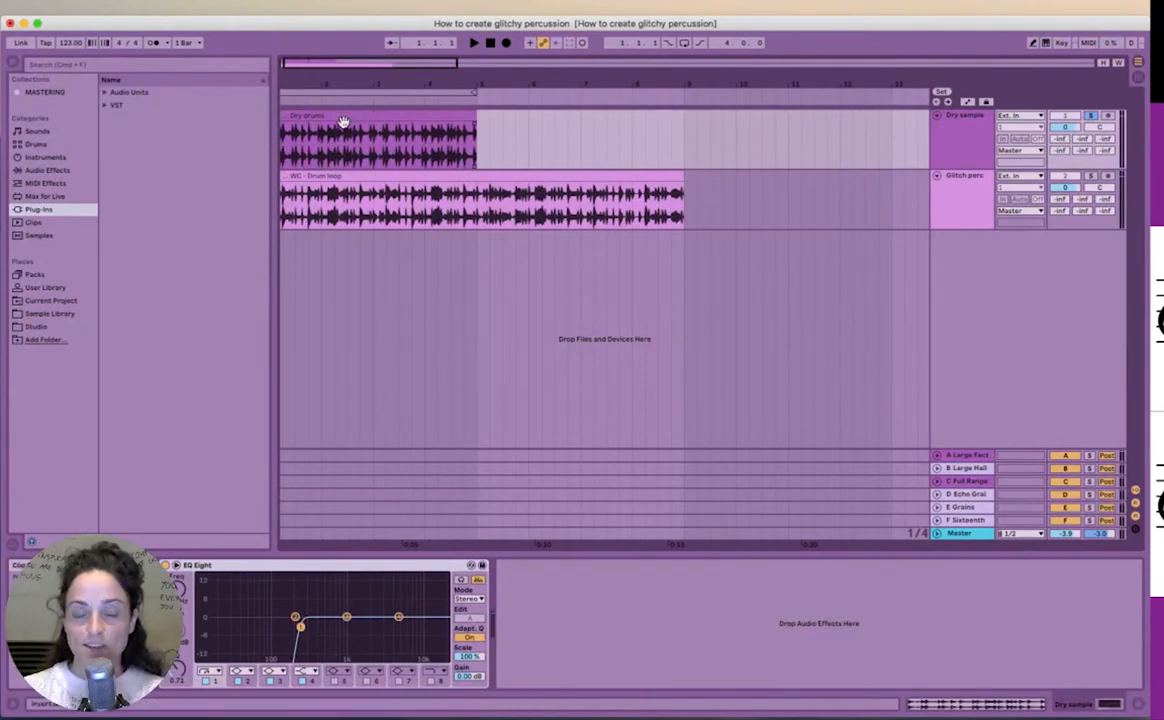
# Play the Dry drums clip from its start to hear the unprocessed sample.
pyautogui.click(343, 118)
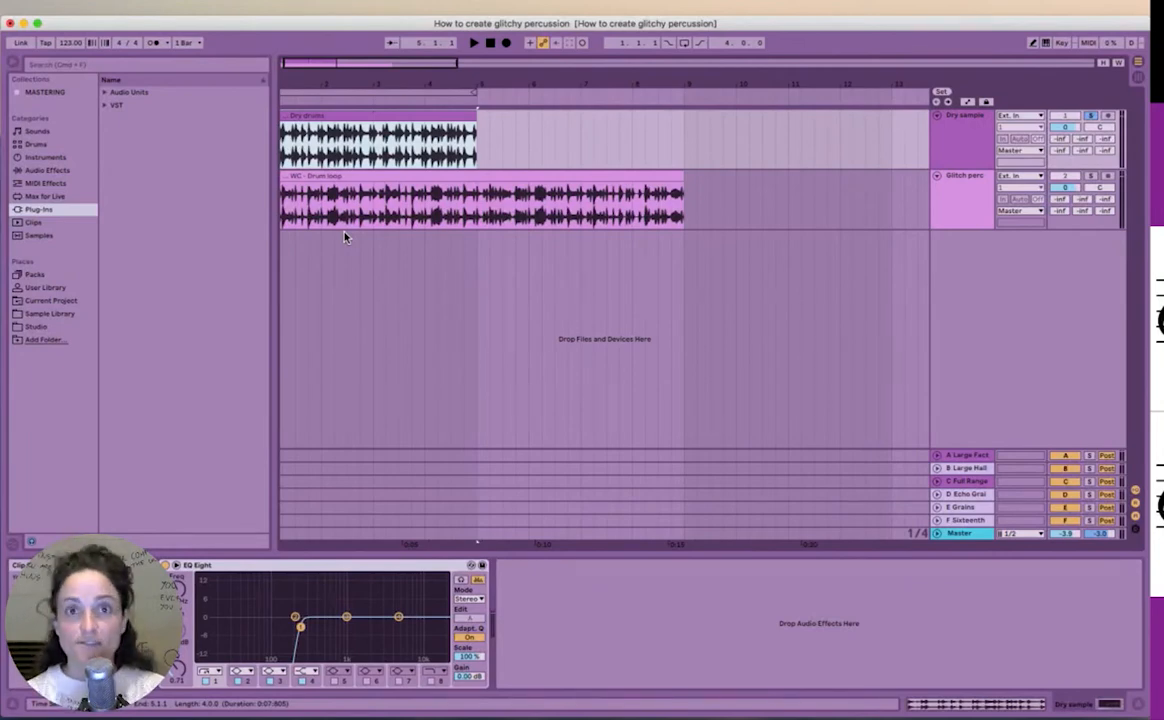
pyautogui.click(311, 155)
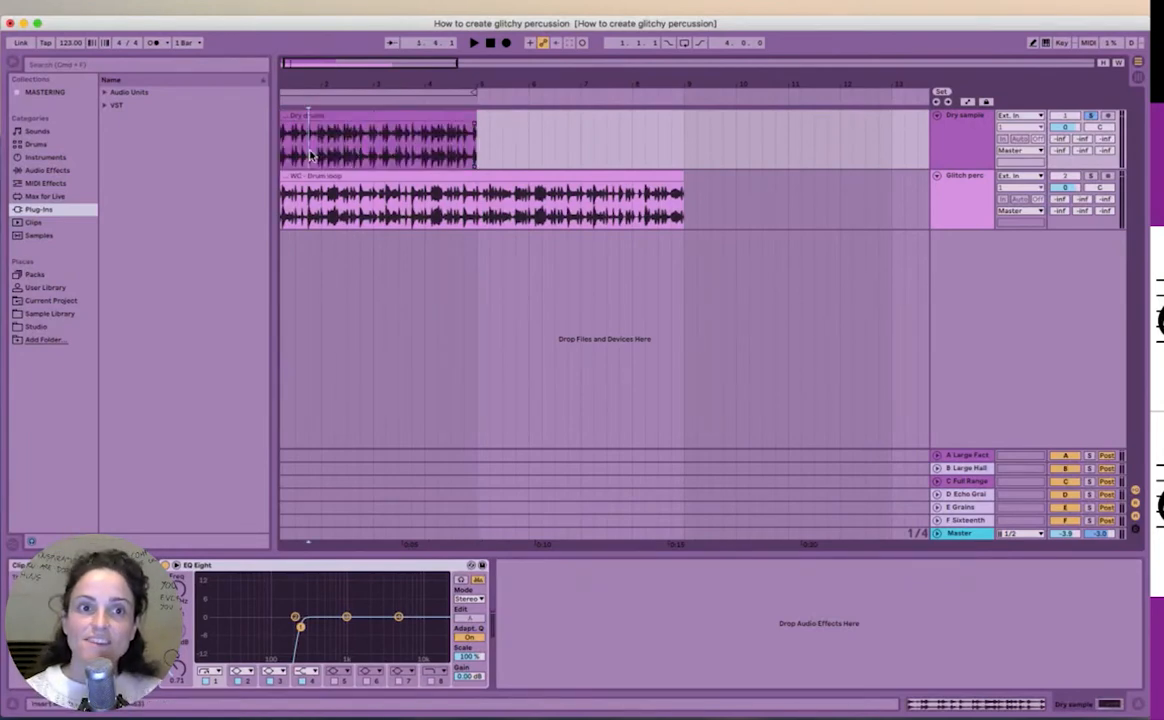
pyautogui.click(284, 160)
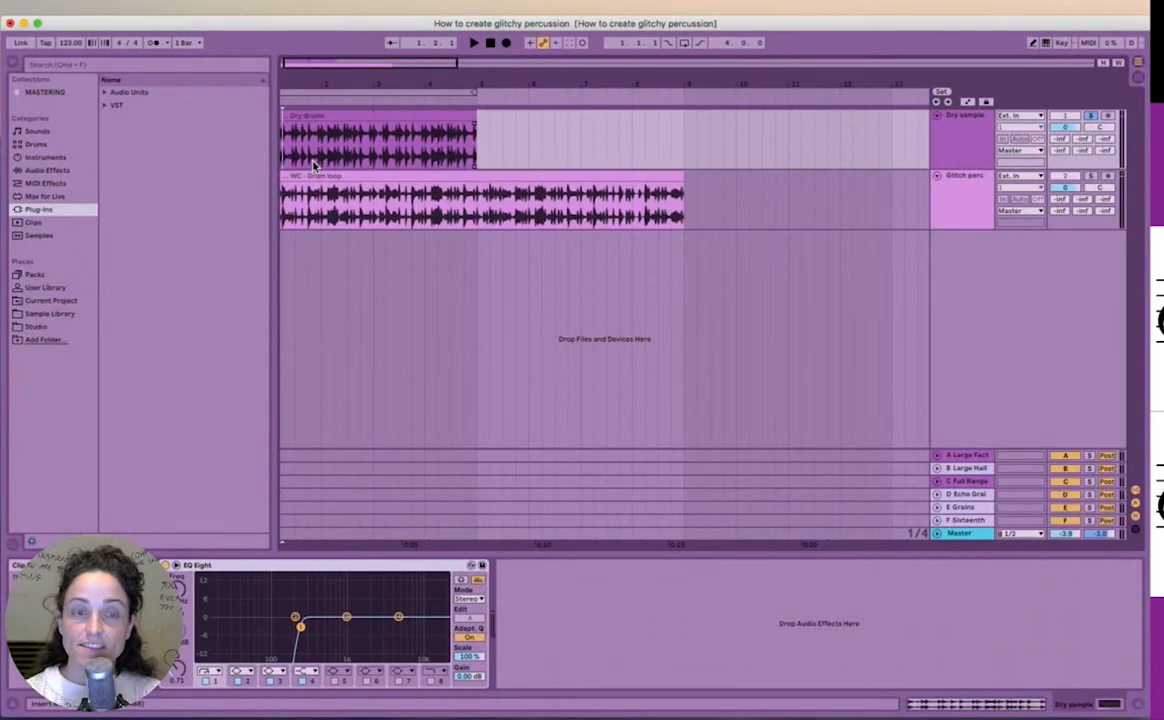
pyautogui.press('space')
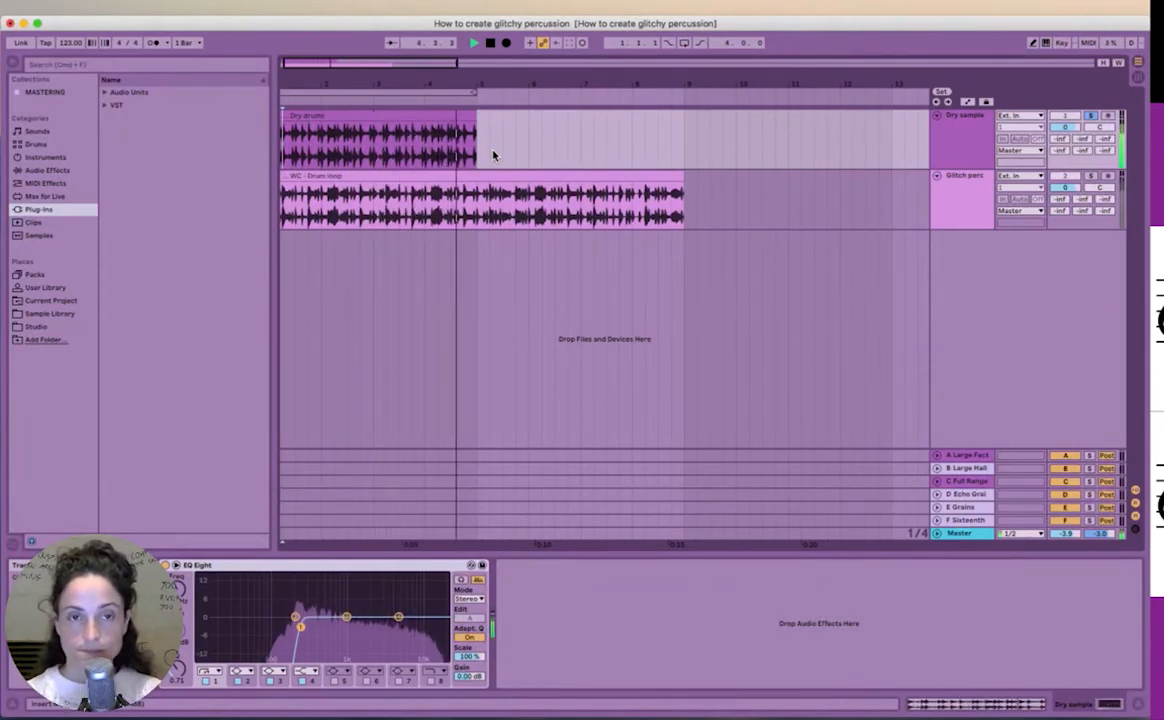
pyautogui.press('space')
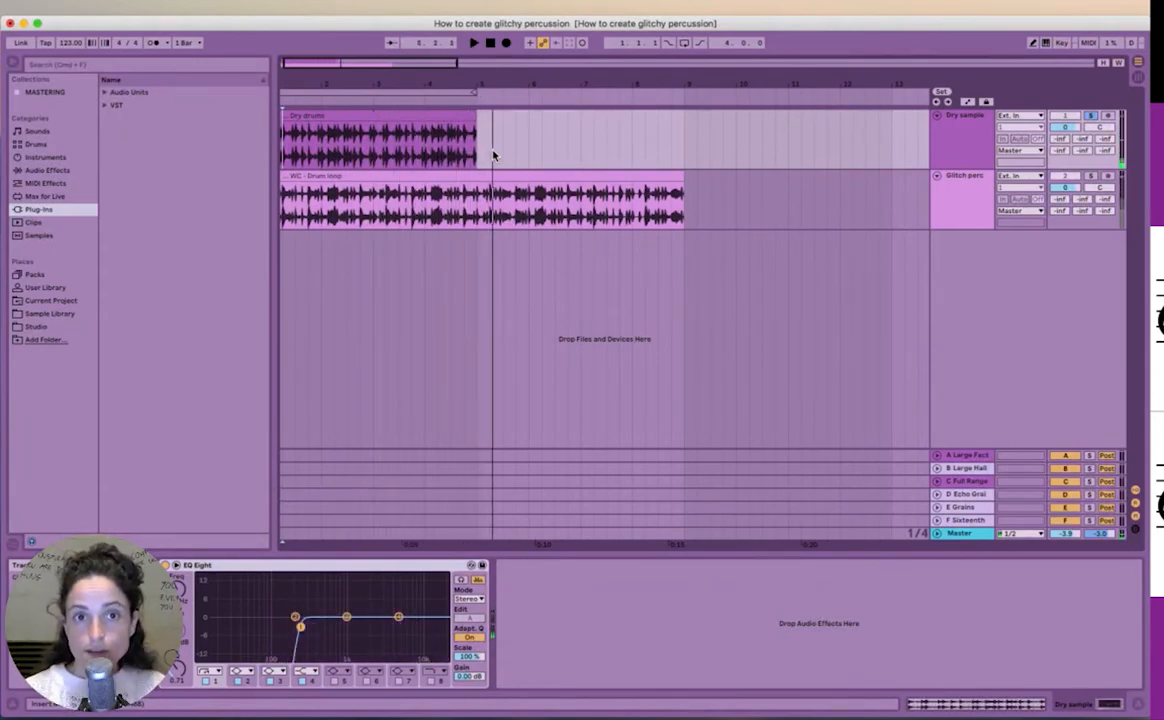
# Solo the Glitch perc track and play its WC - Drum loop clip from the start.
pyautogui.click(440, 178)
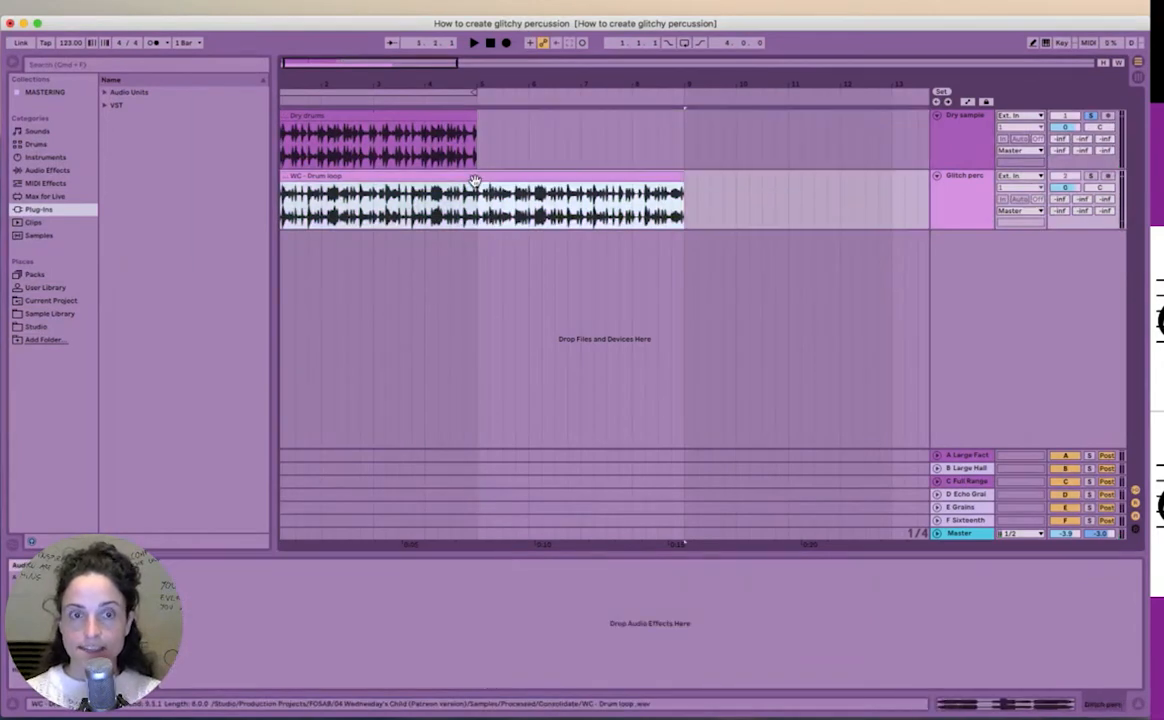
pyautogui.click(282, 222)
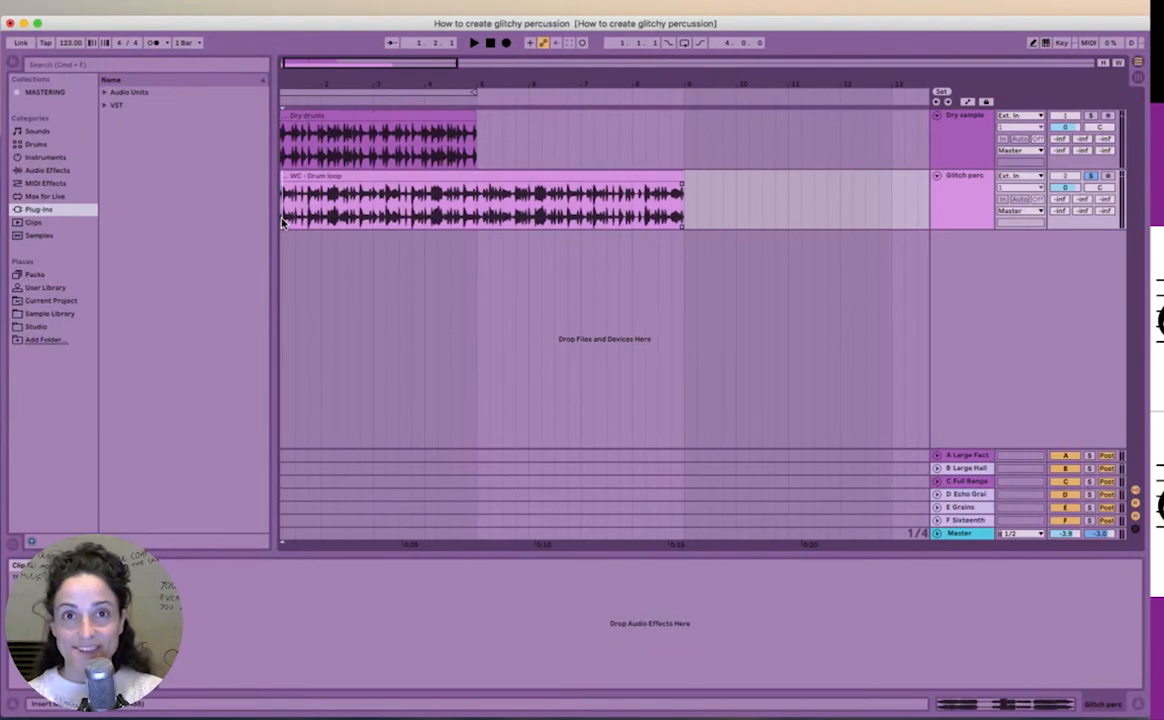
pyautogui.press('space')
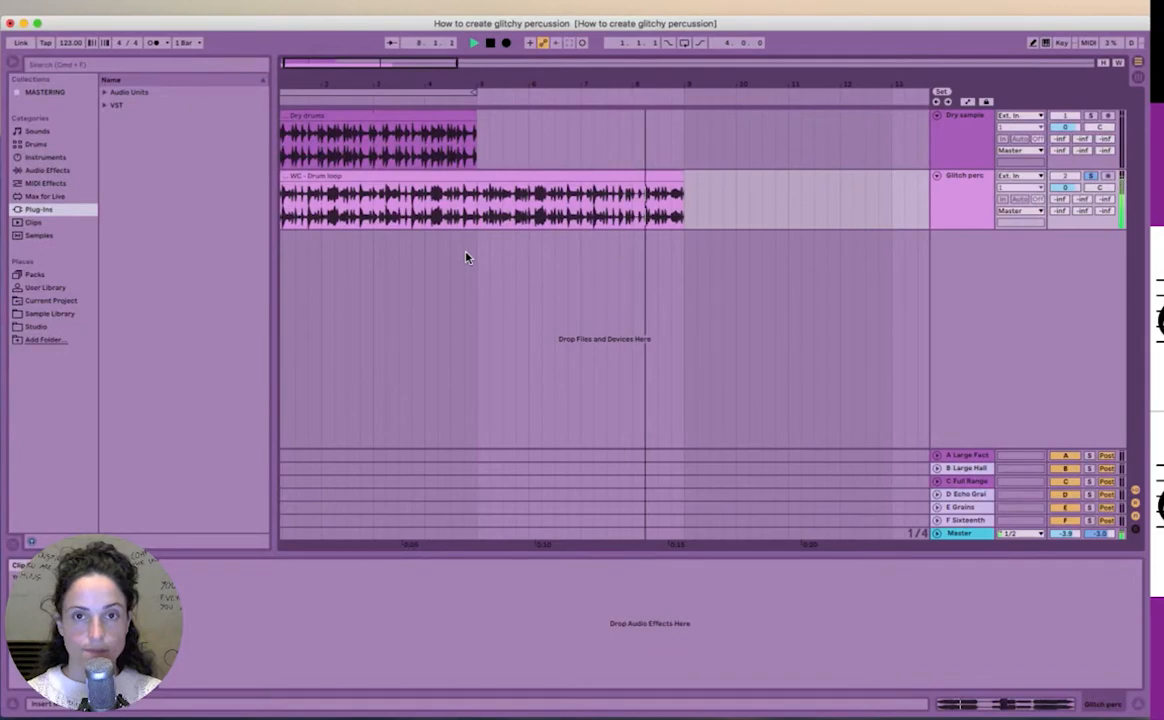
pyautogui.press('space')
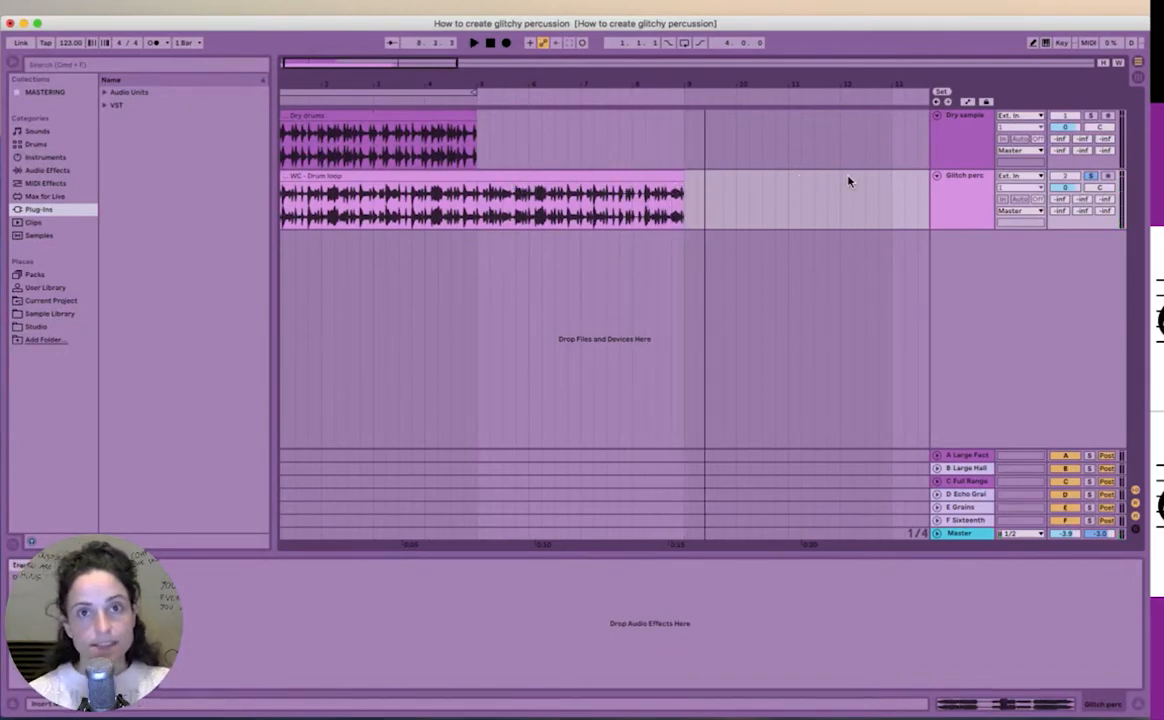
# Solo the Dry sample track and add the Sugar Bytes Effectrix Audio Units plug-in to it.
pyautogui.press('s')
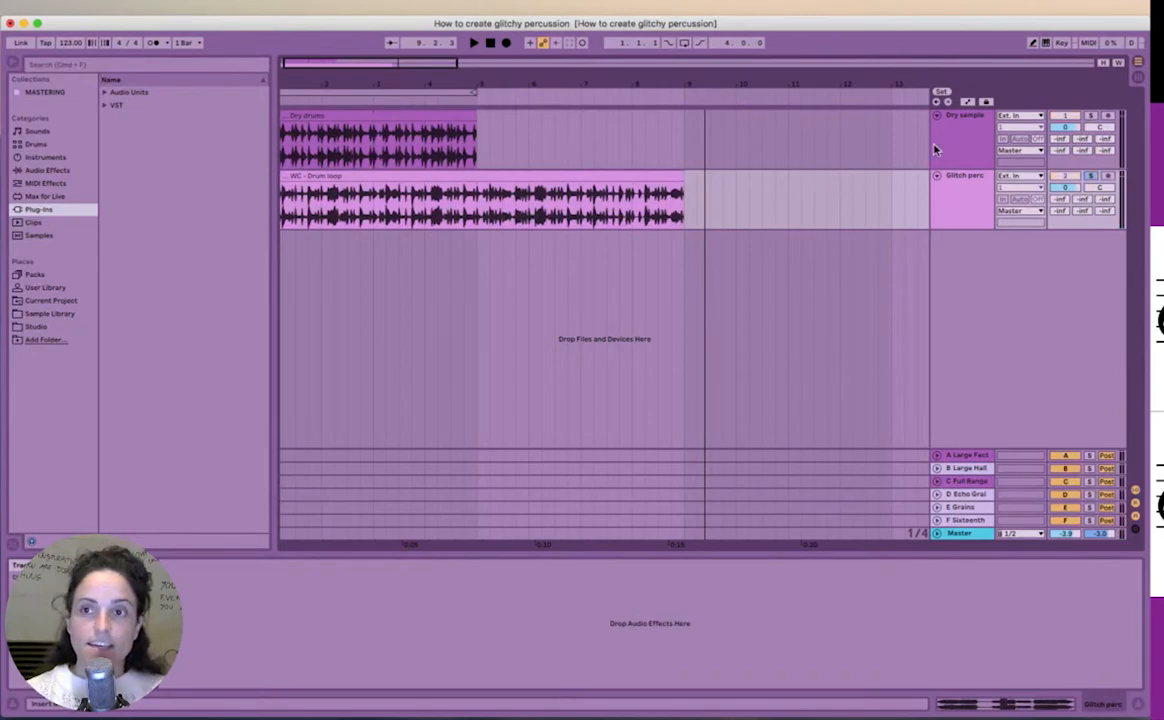
pyautogui.click(968, 136)
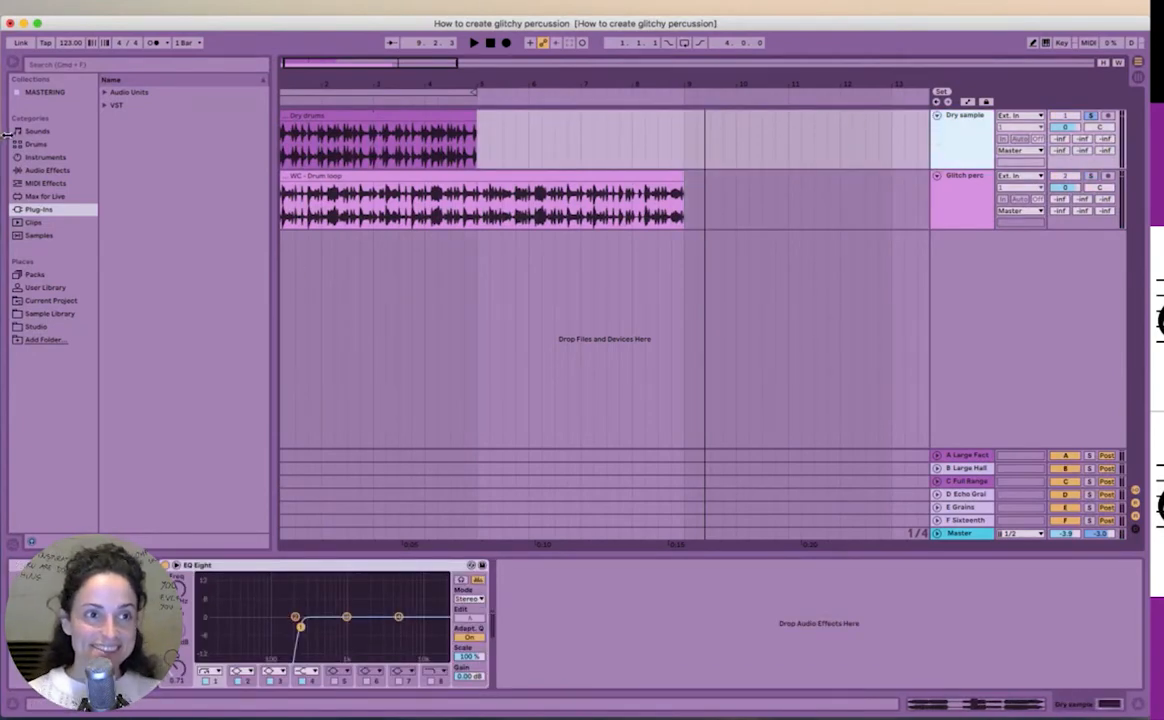
pyautogui.click(103, 94)
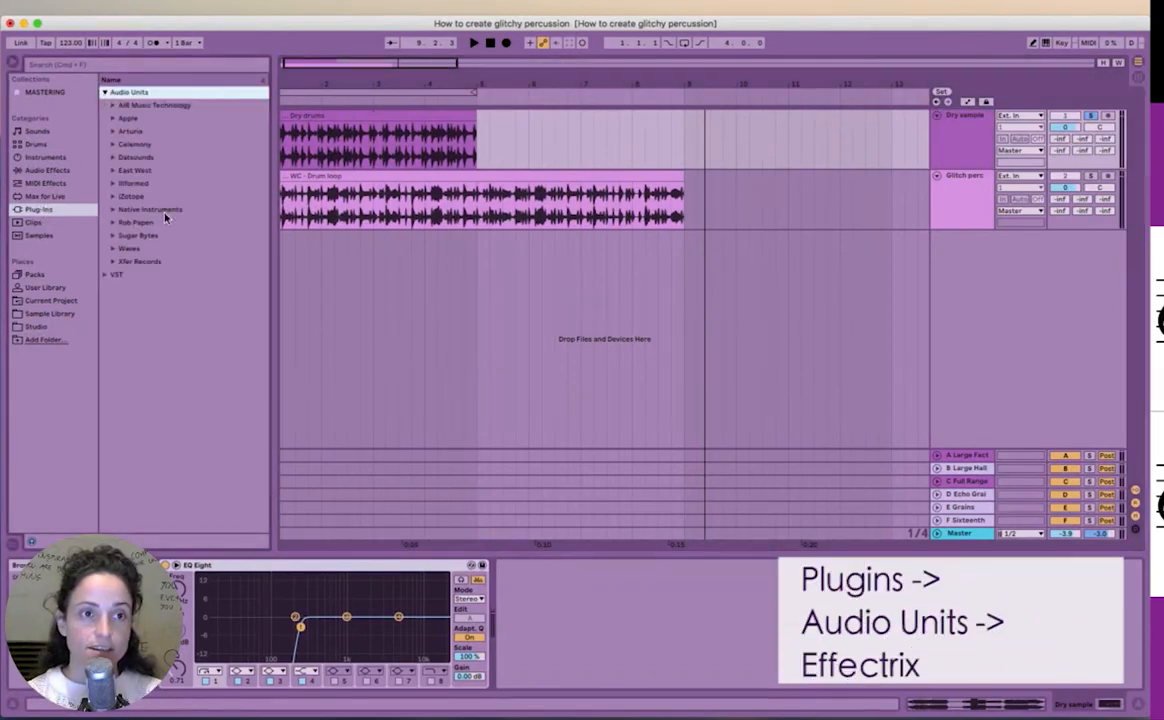
pyautogui.click(116, 238)
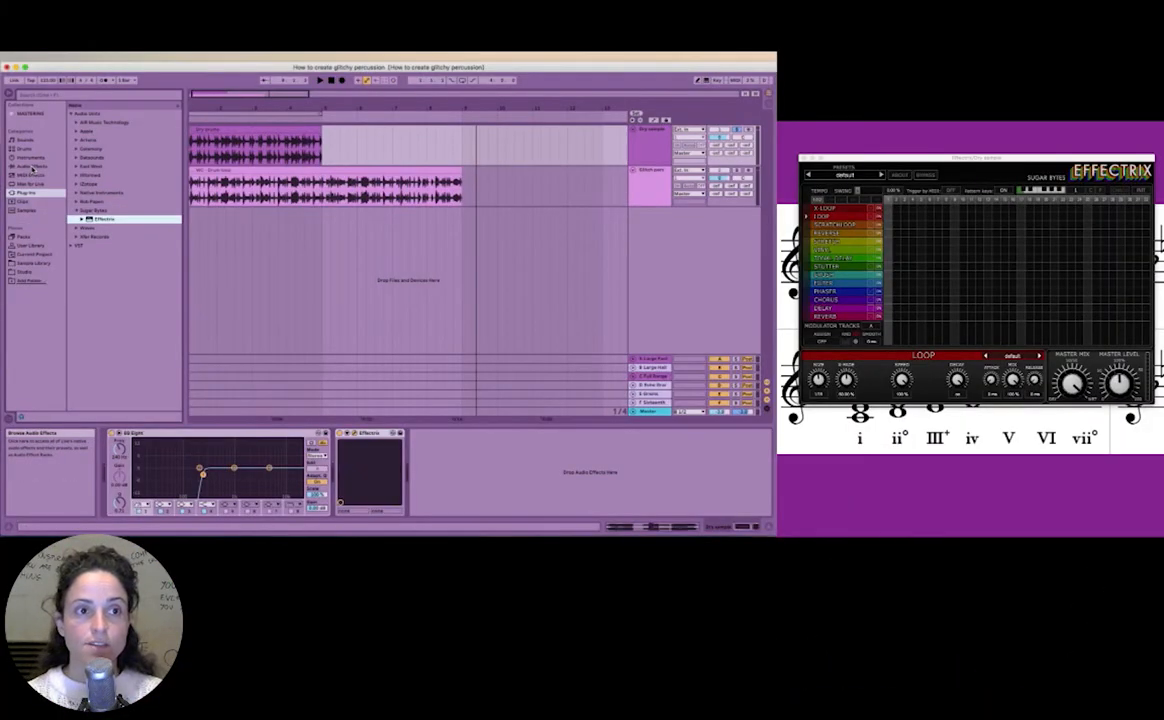
# List the built-in audio effects in the browser and move the Effectrix window over the main Live window.
pyautogui.click(33, 167)
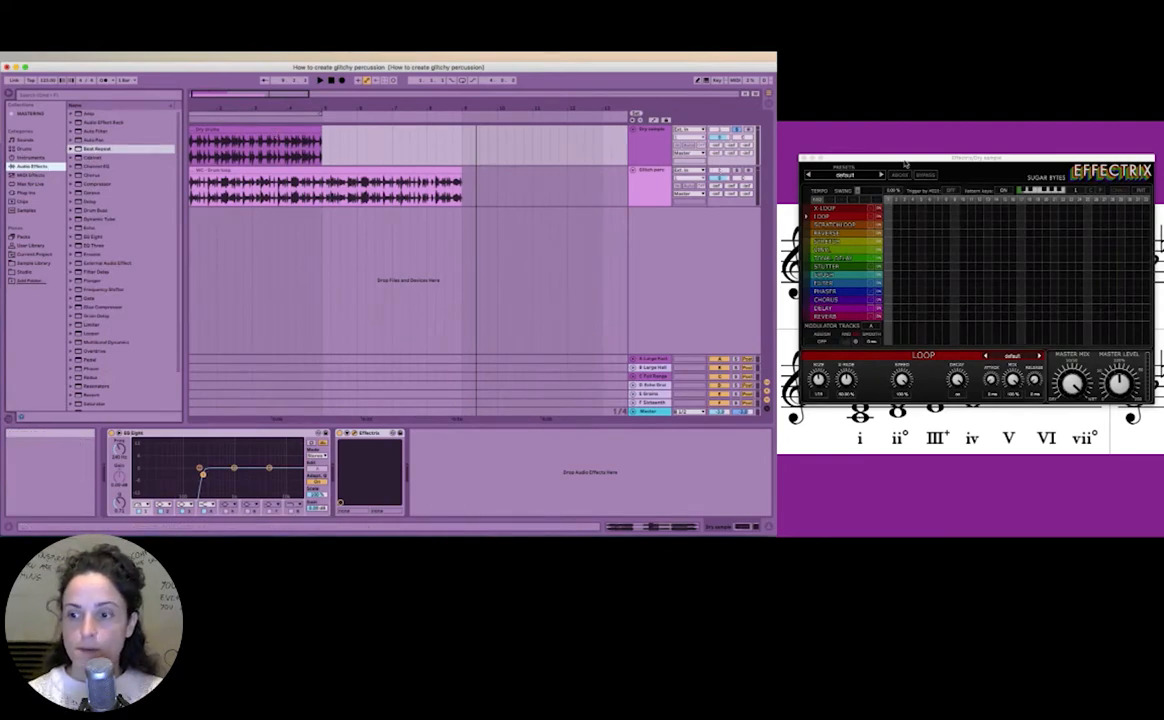
pyautogui.moveTo(932, 162); pyautogui.dragTo(160, 277)
pyautogui.moveTo(238, 335); pyautogui.dragTo(203, 357)
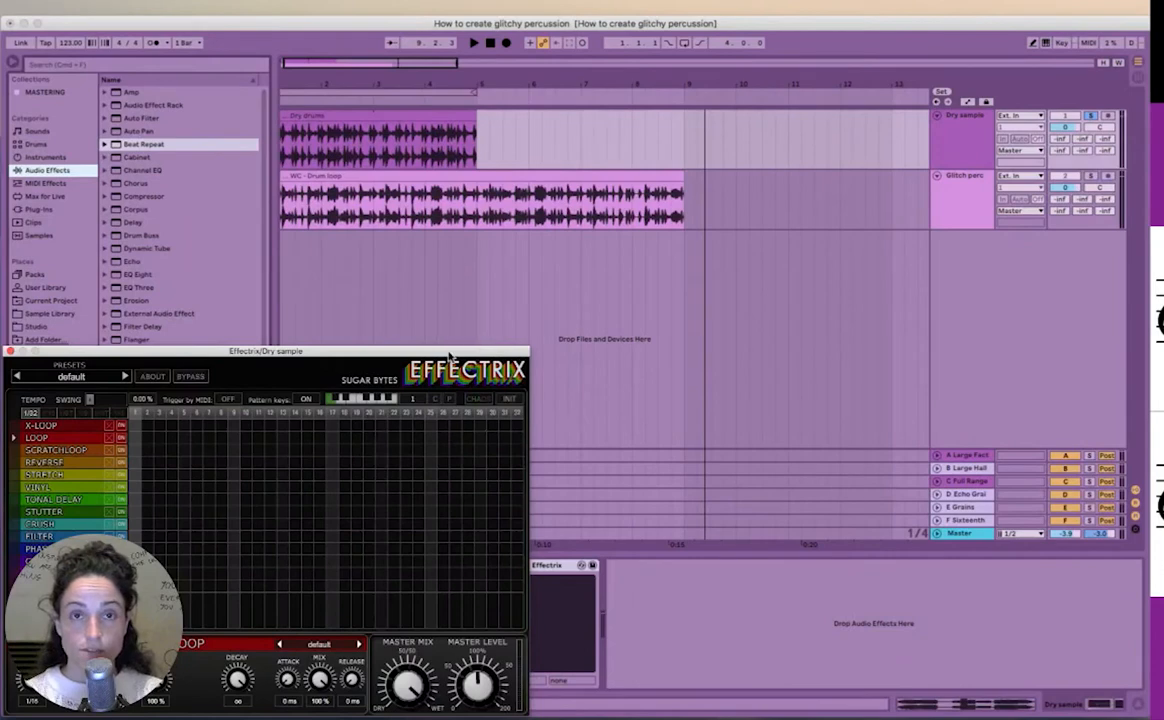
# Load the Speedscratch factory preset in Effectrix.
pyautogui.click(90, 379)
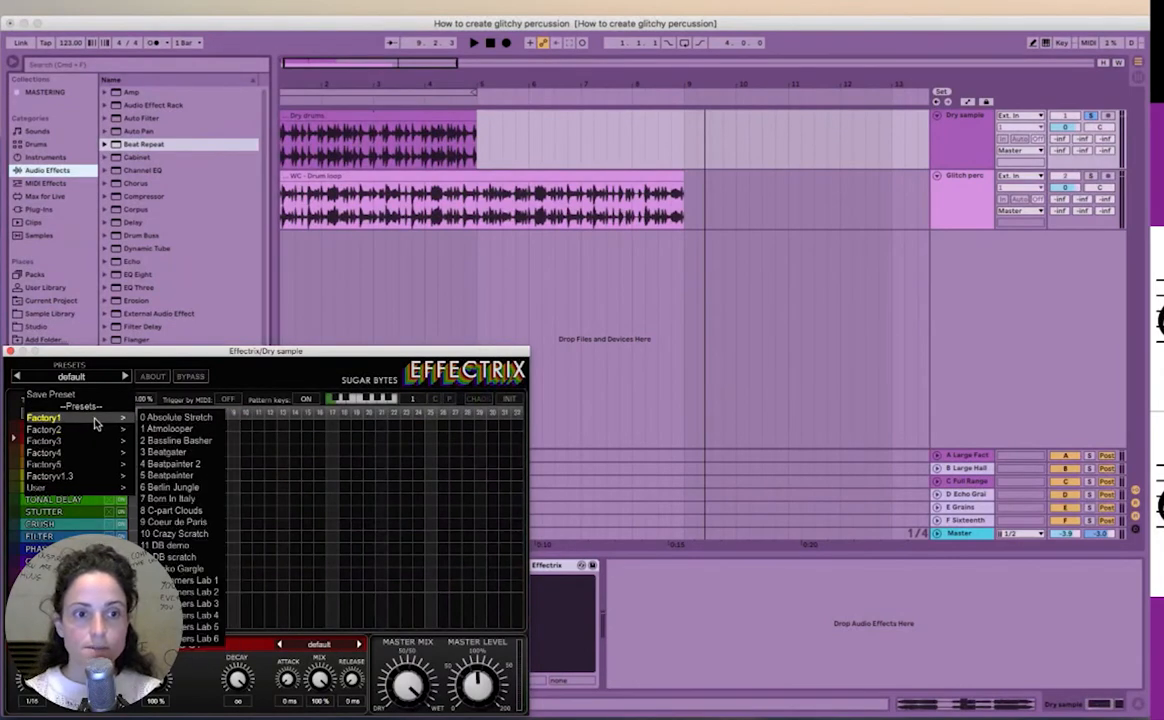
pyautogui.moveTo(70, 441)
pyautogui.click(165, 464)
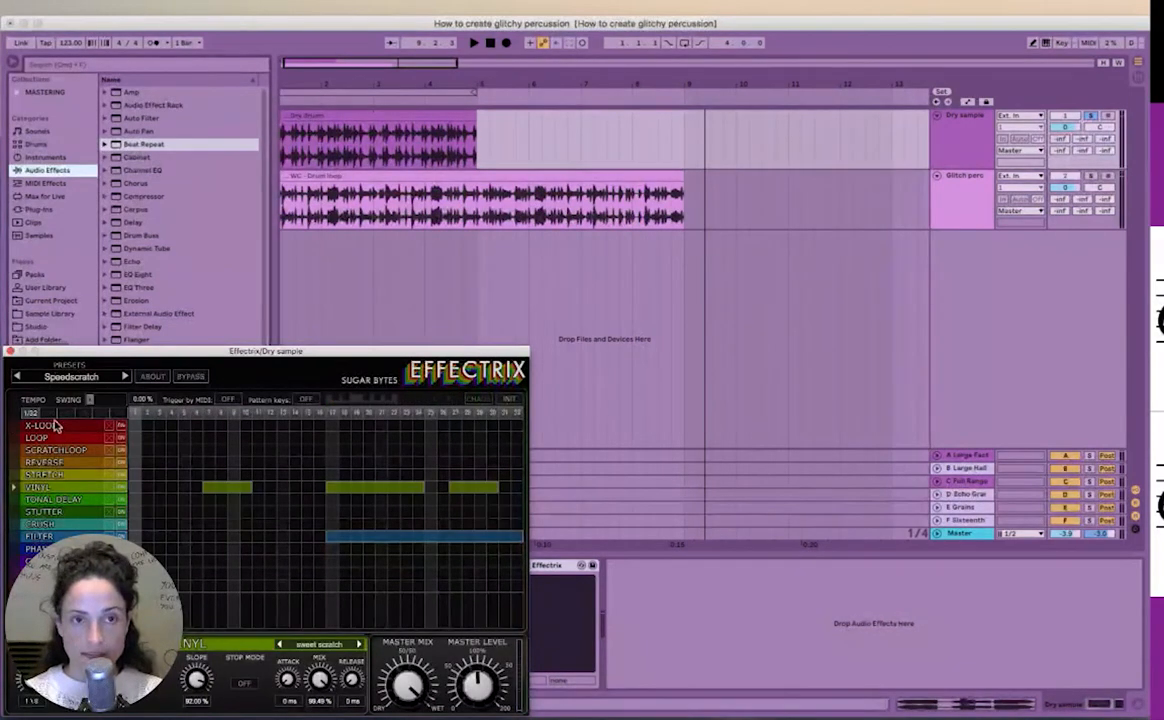
# Play the Dry drums clip from its start to hear it through the Speedscratch preset.
pyautogui.click(310, 130)
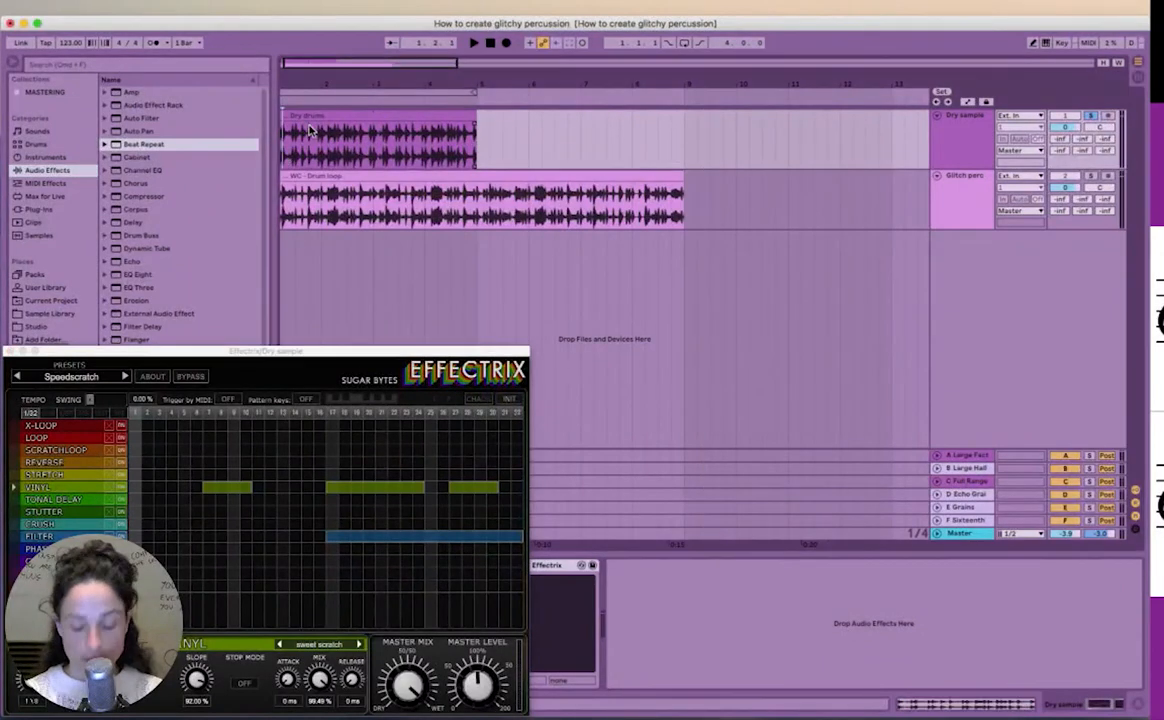
pyautogui.press('space')
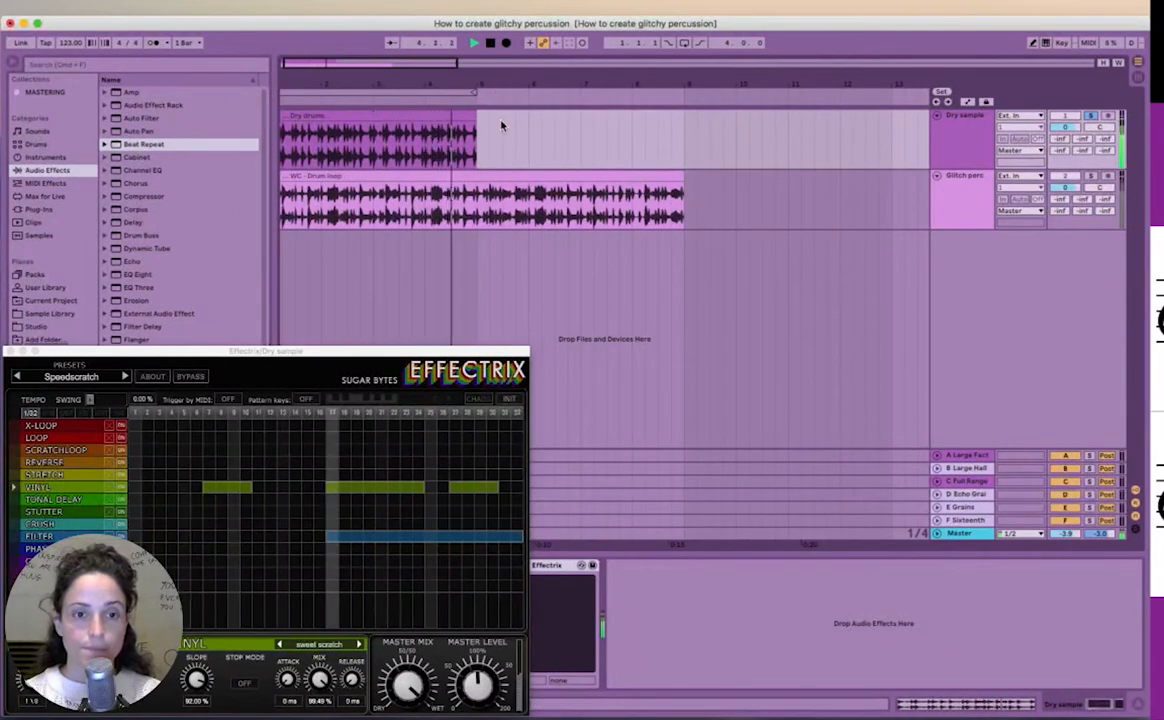
pyautogui.press('space')
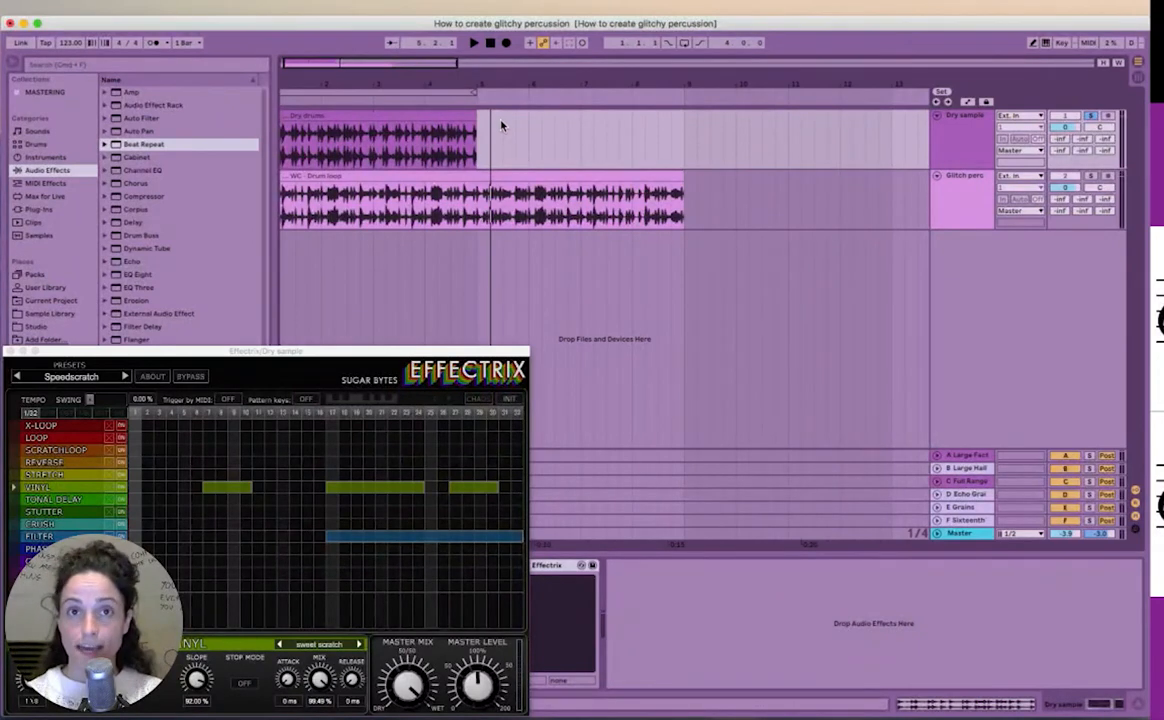
# Insert a new audio track directly below the Dry sample track.
pyautogui.click(970, 143)
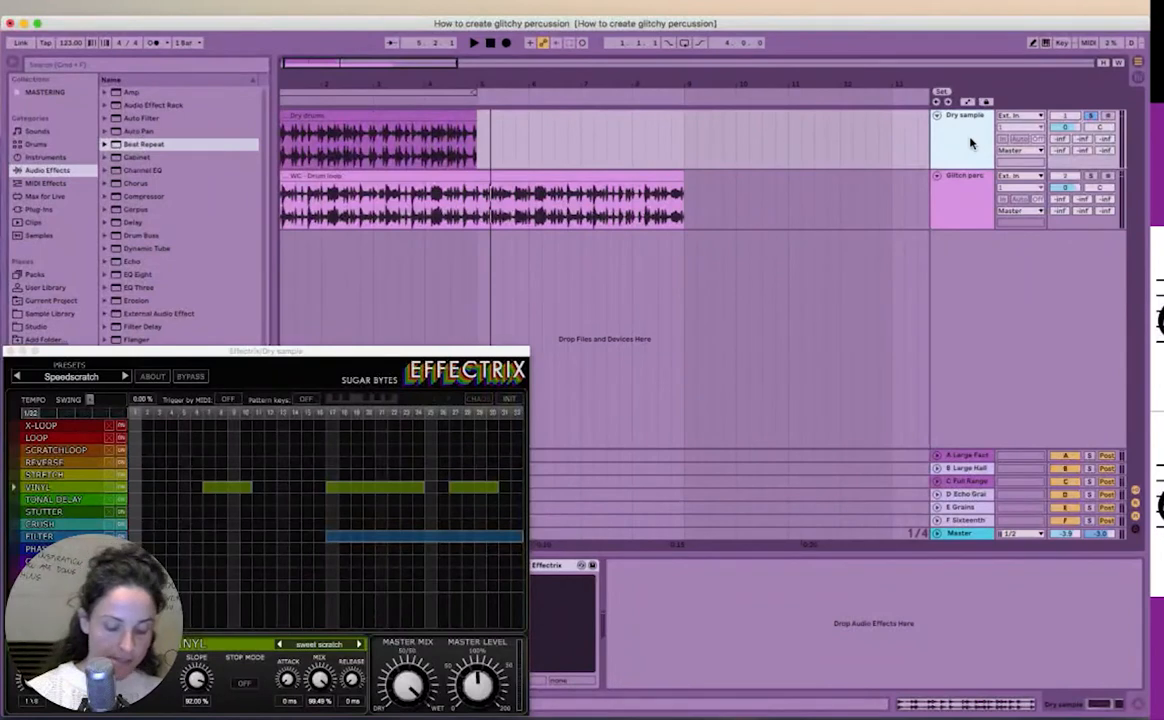
pyautogui.press('super+t')
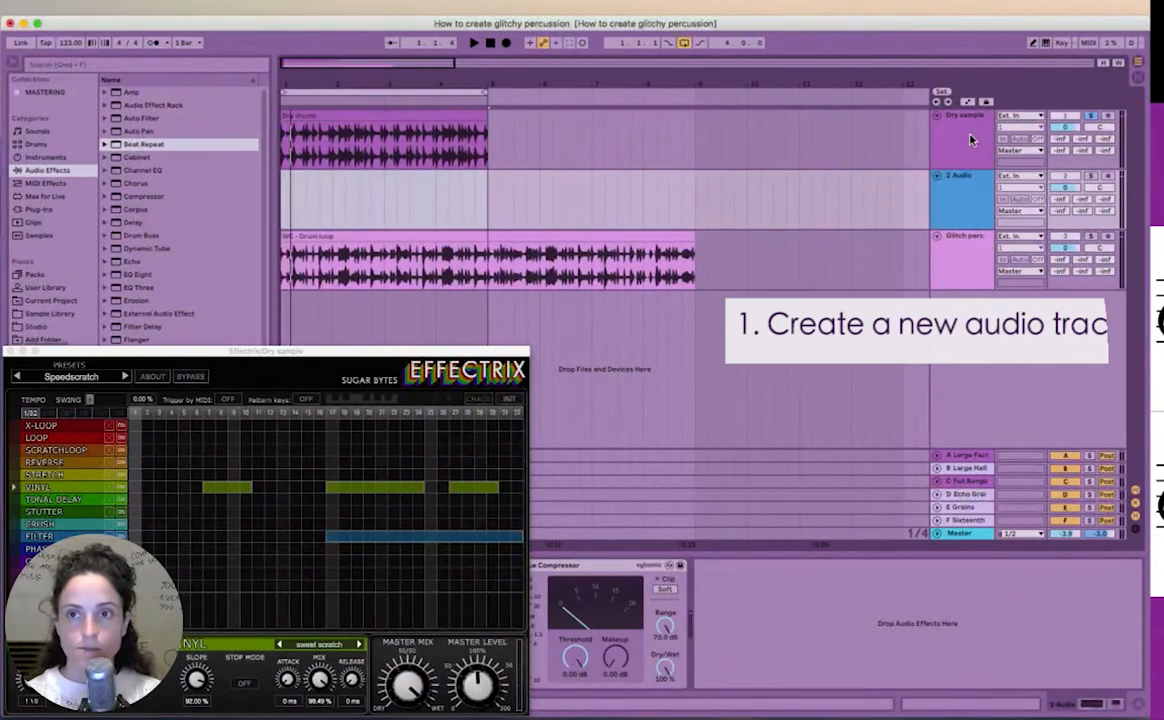
# Route the Dry sample track's audio output to the new 2-Audio track.
pyautogui.click(966, 148)
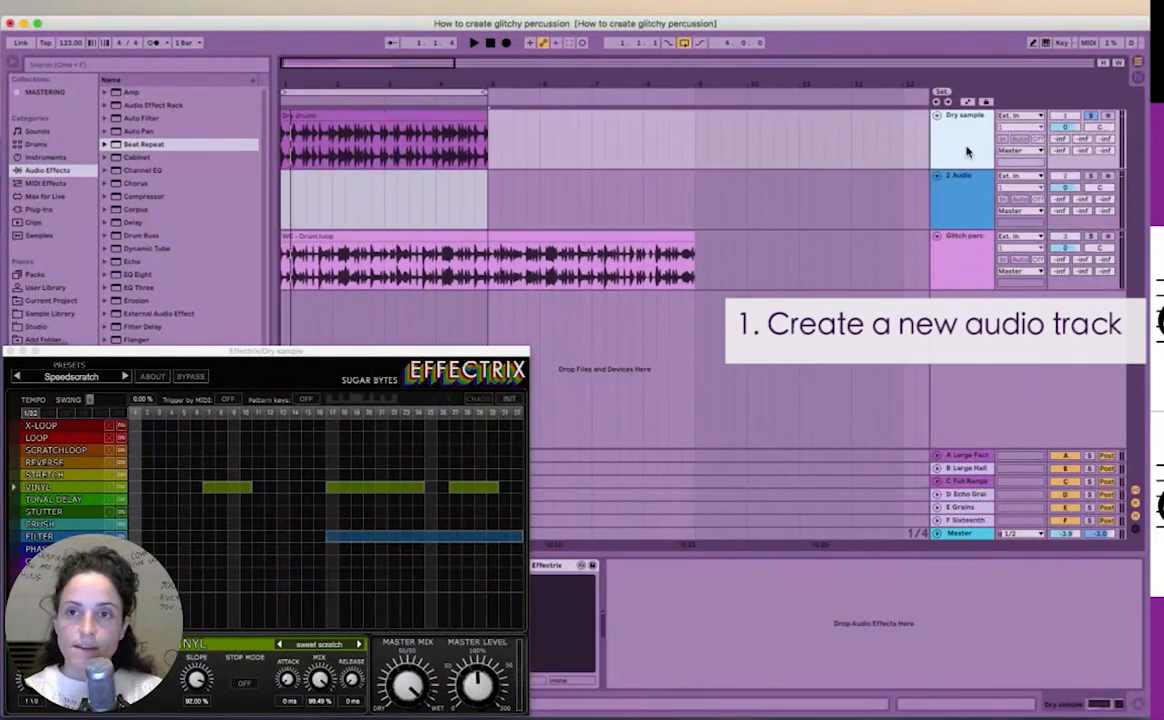
pyautogui.click(418, 125)
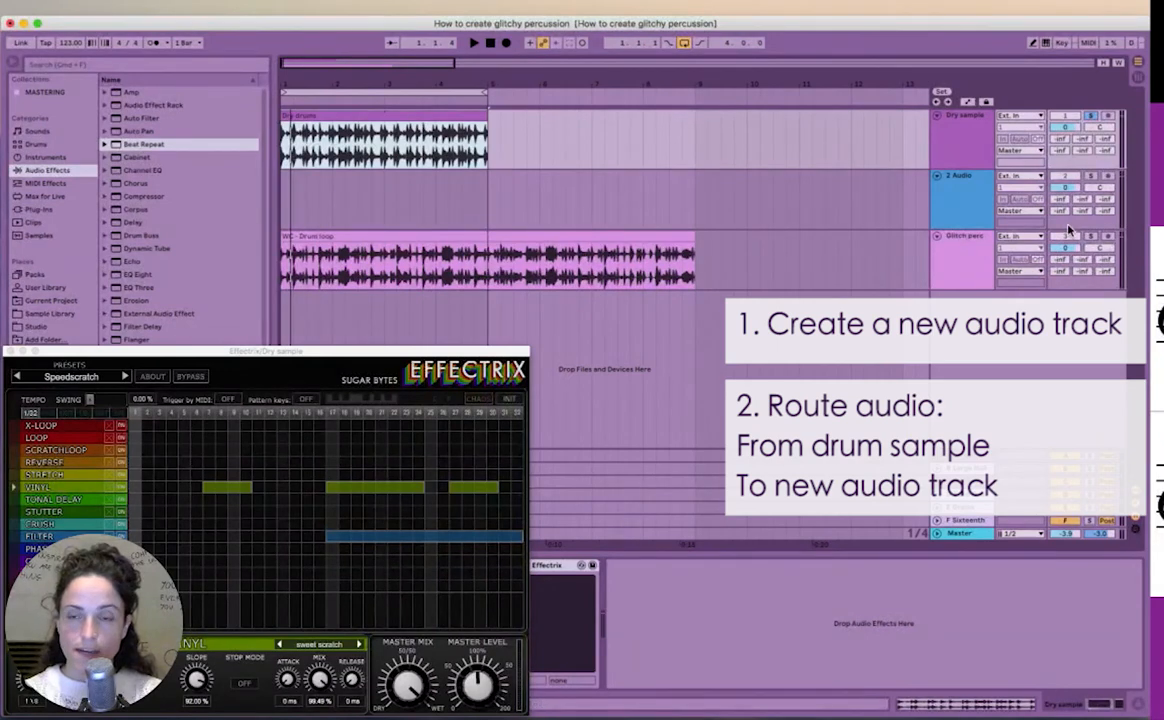
pyautogui.click(1019, 151)
pyautogui.click(1018, 202)
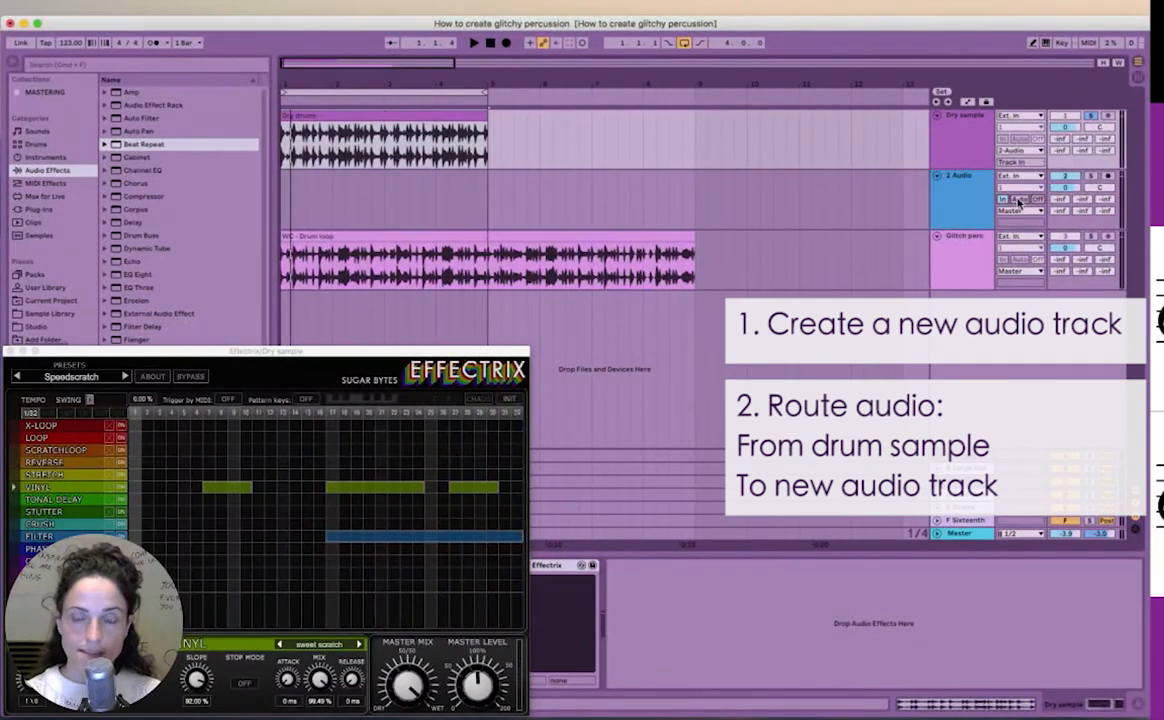
# Arm the 2 Audio track, switch on the metronome and start recording from the beginning of the arrangement.
pyautogui.click(1108, 176)
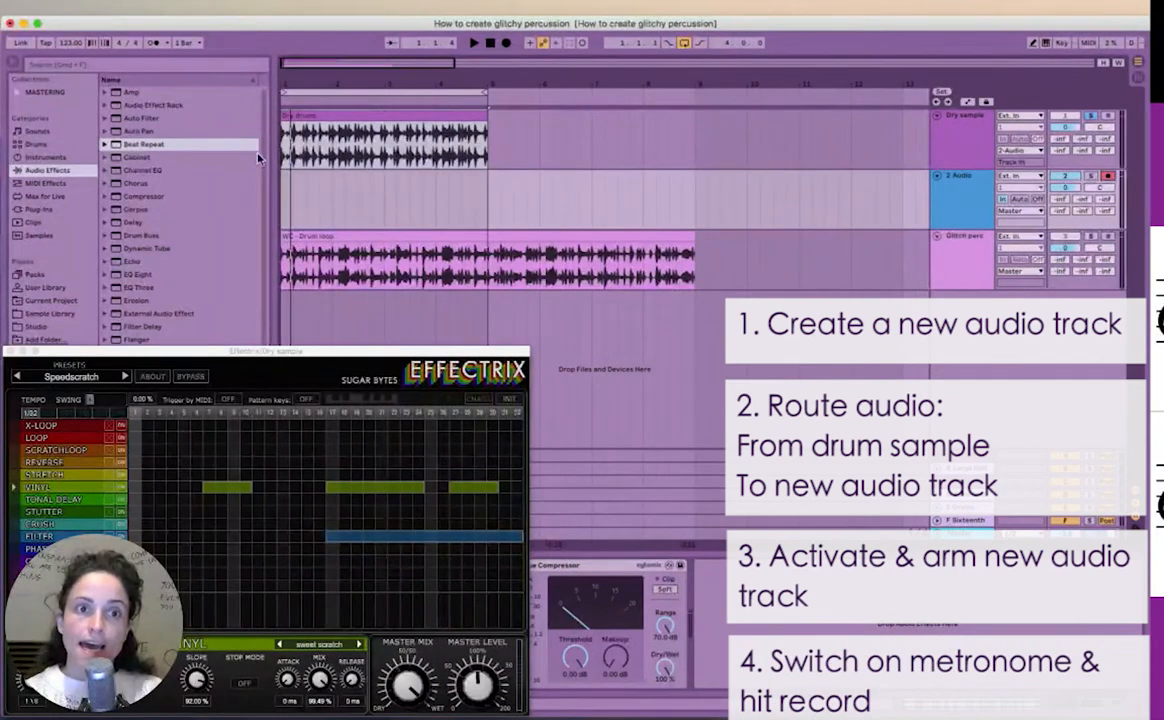
pyautogui.click(153, 43)
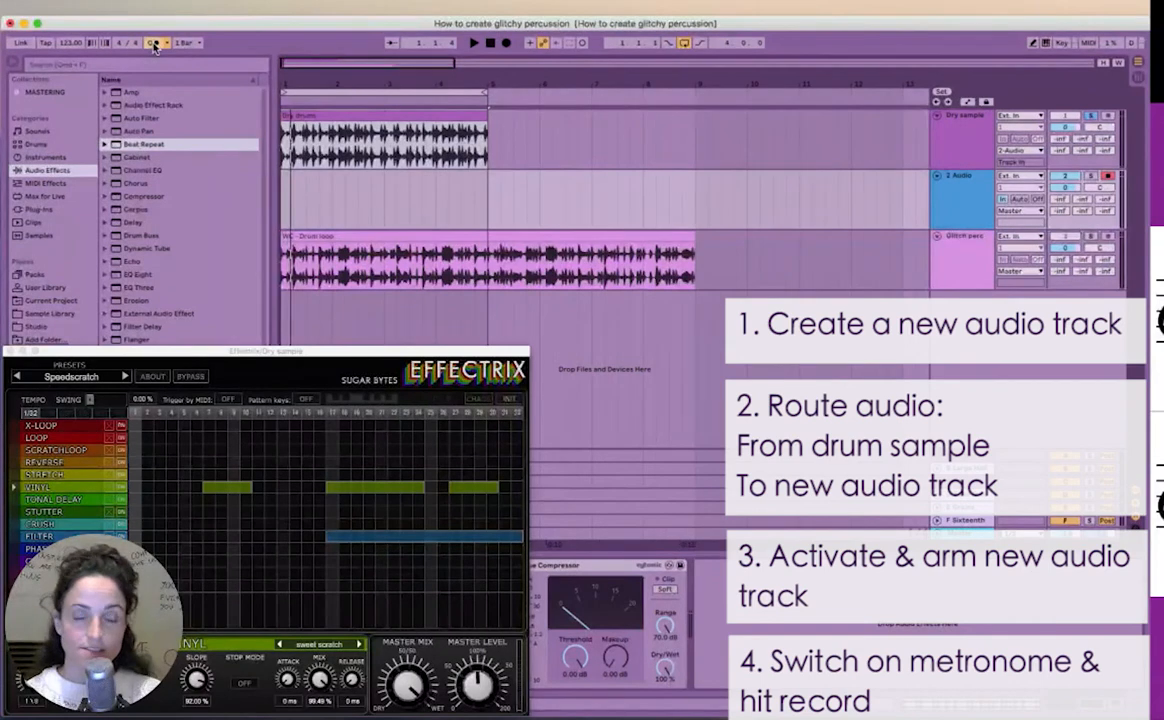
pyautogui.click(325, 163)
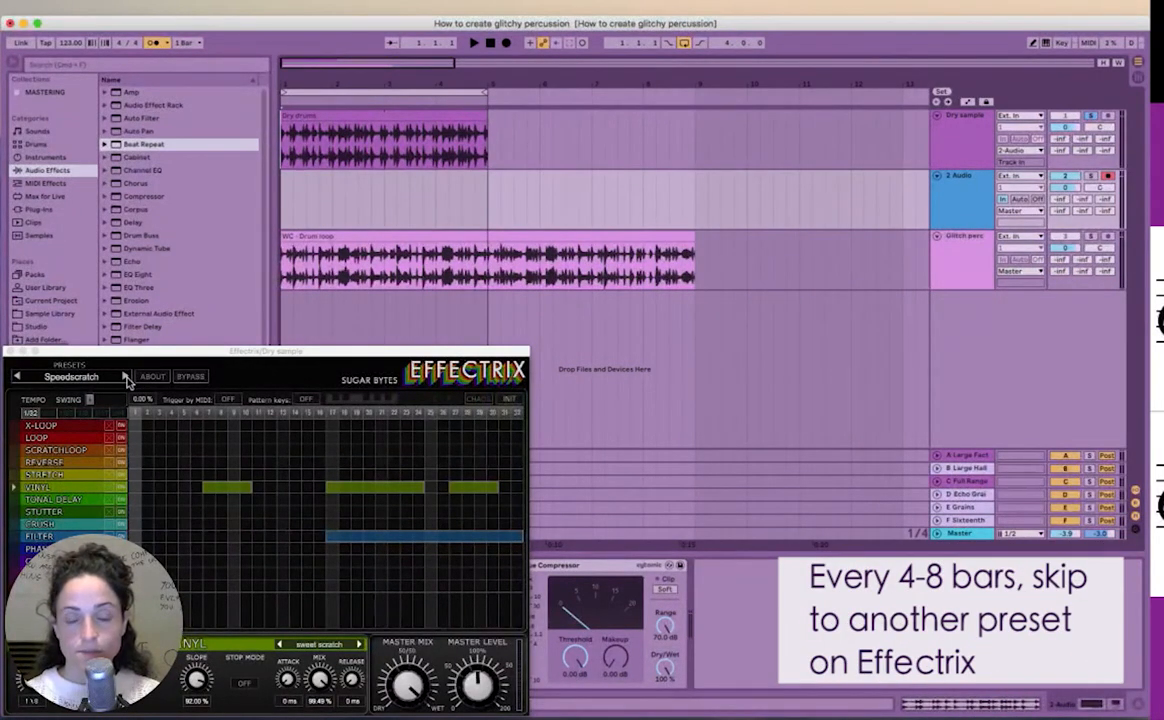
pyautogui.click(506, 45)
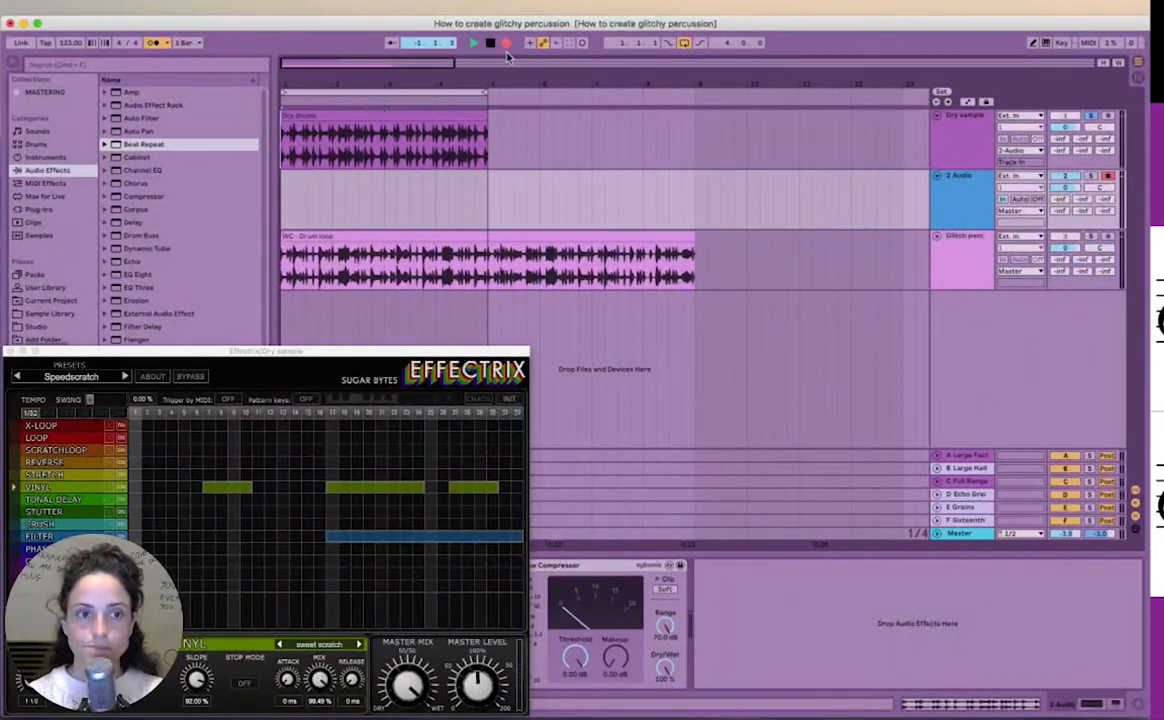
# Advance Effectrix one preset at a time from Spin Me to Timeout (stretch) while recording, ending with the recording stopped and the metronome off.
pyautogui.click(125, 377)
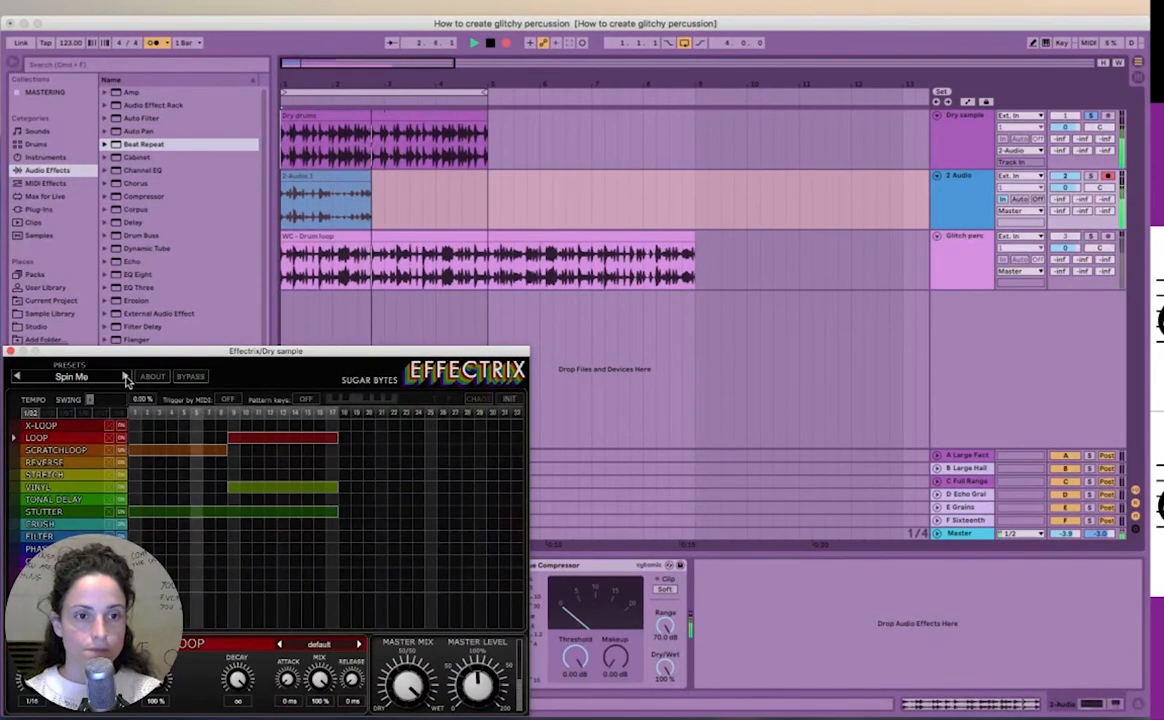
pyautogui.click(125, 377)
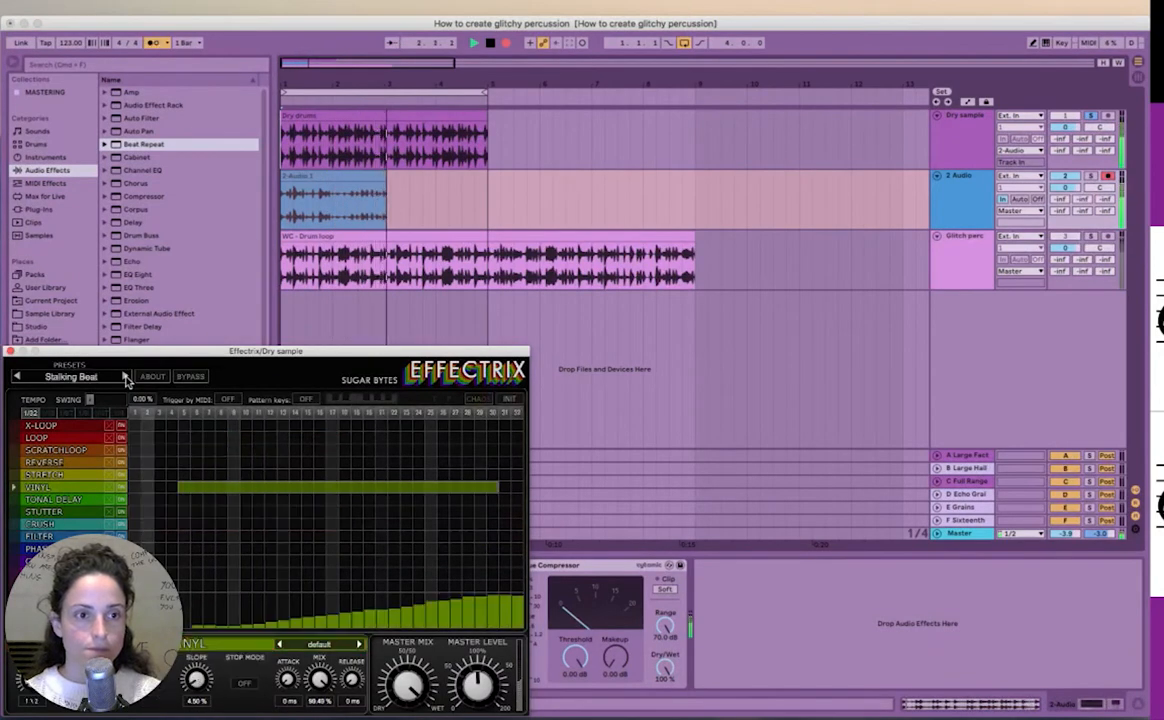
pyautogui.click(125, 377)
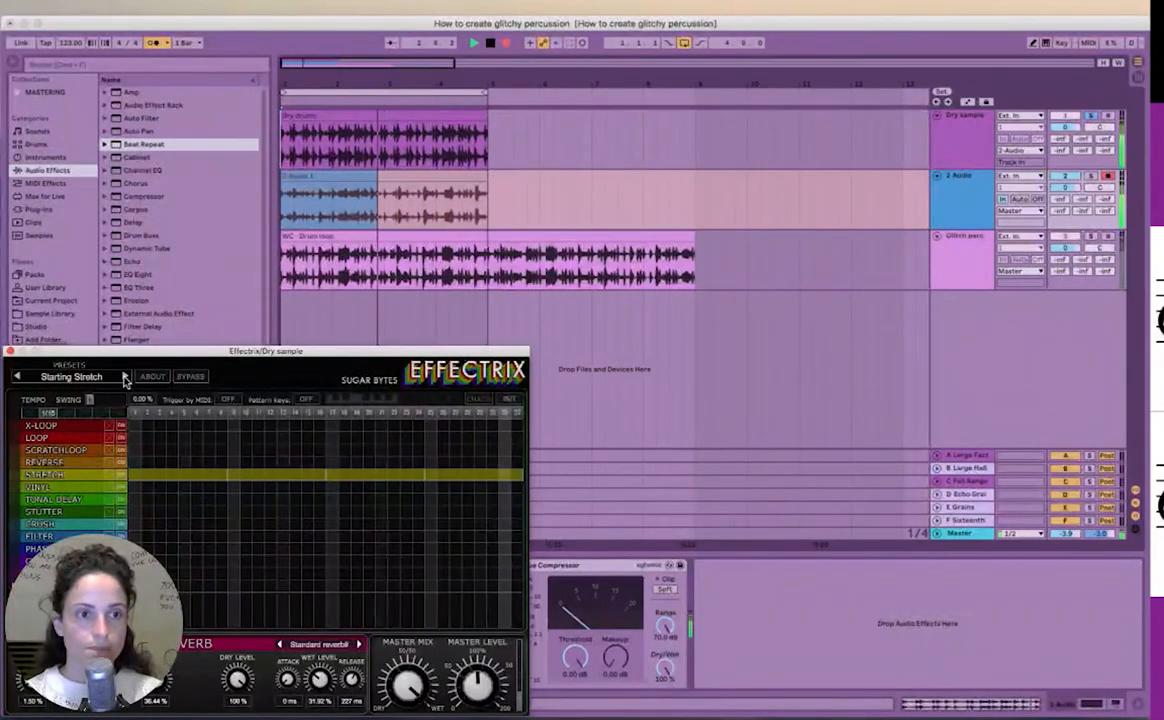
pyautogui.click(125, 377)
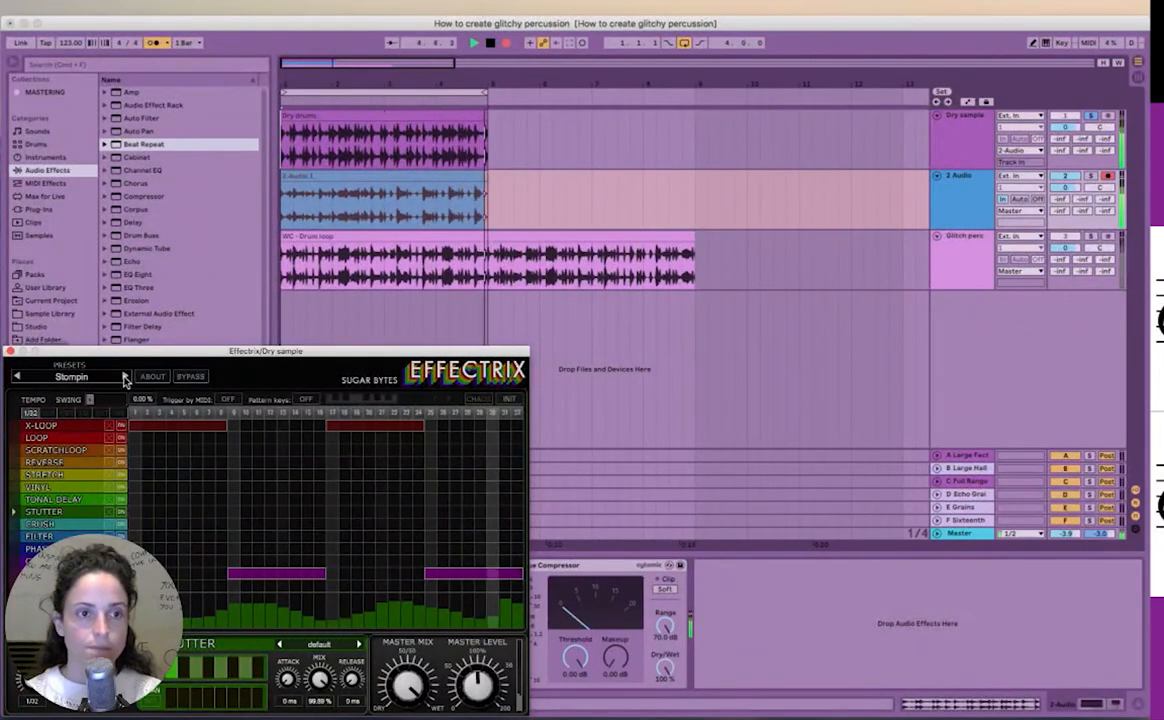
pyautogui.click(124, 378)
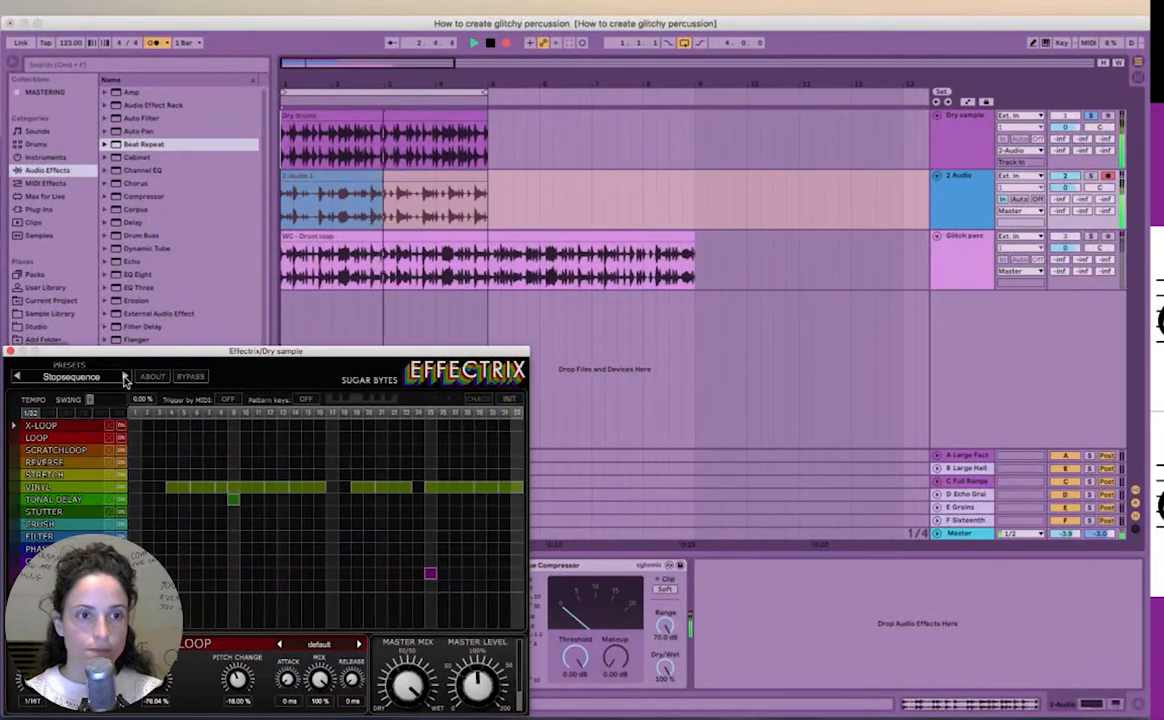
pyautogui.click(124, 378)
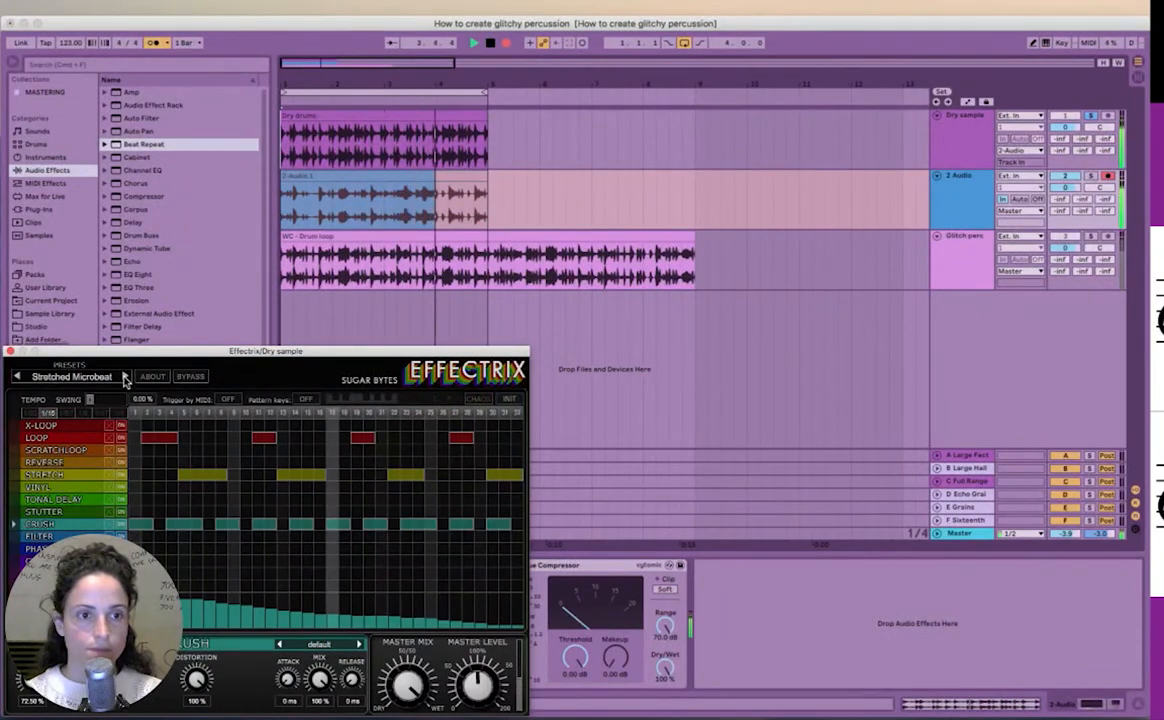
pyautogui.click(124, 378)
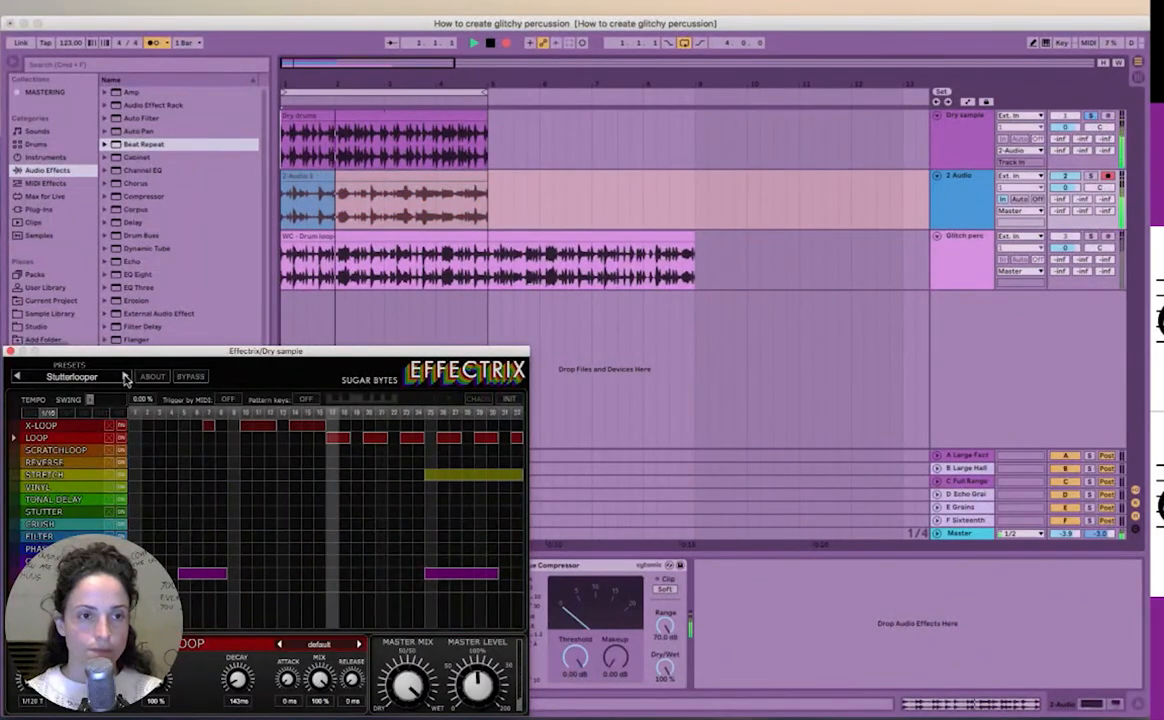
pyautogui.click(124, 378)
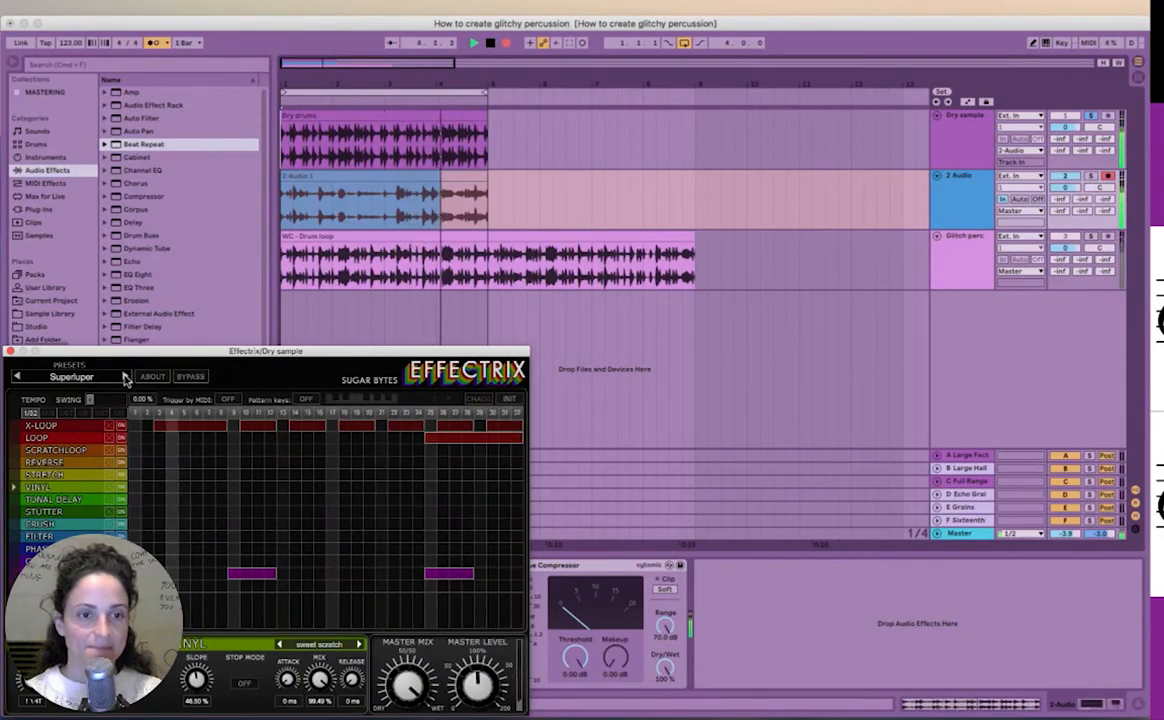
pyautogui.click(124, 378)
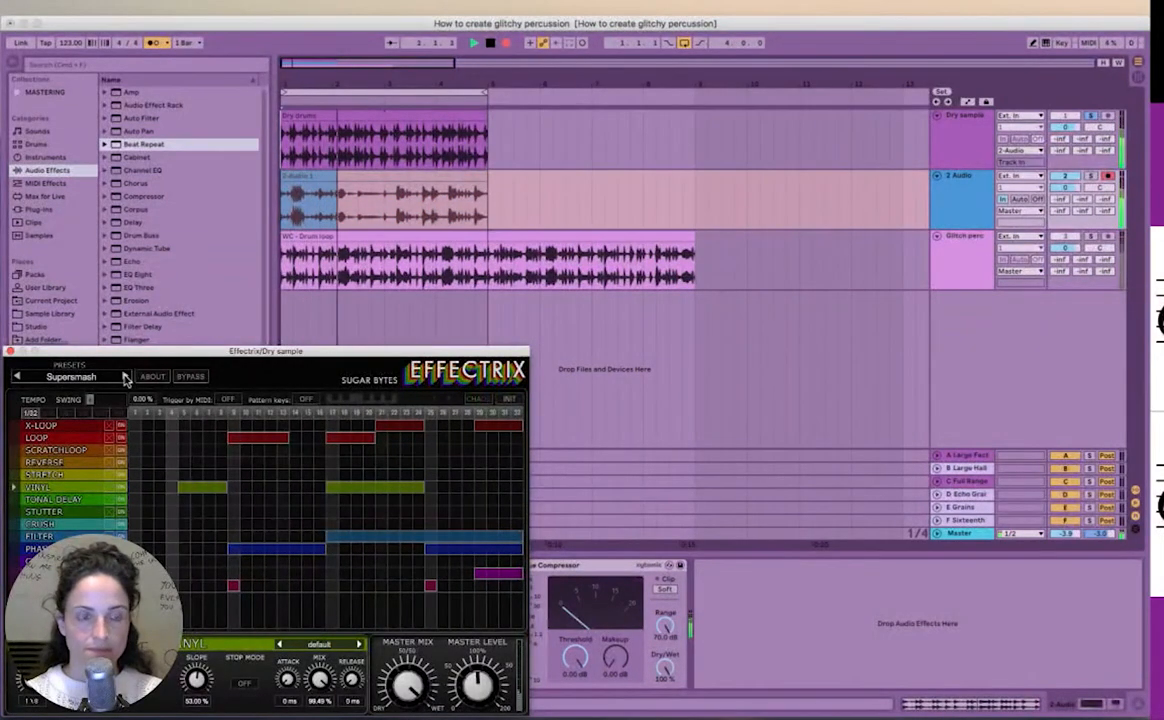
pyautogui.click(124, 378)
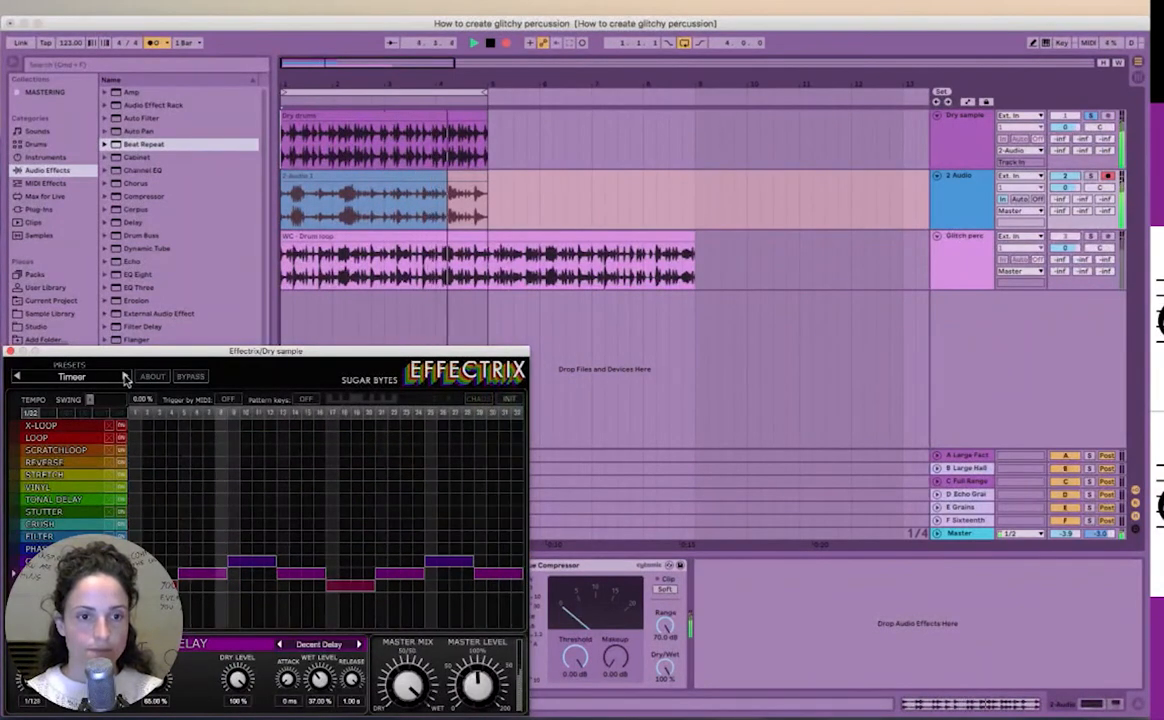
pyautogui.click(124, 378)
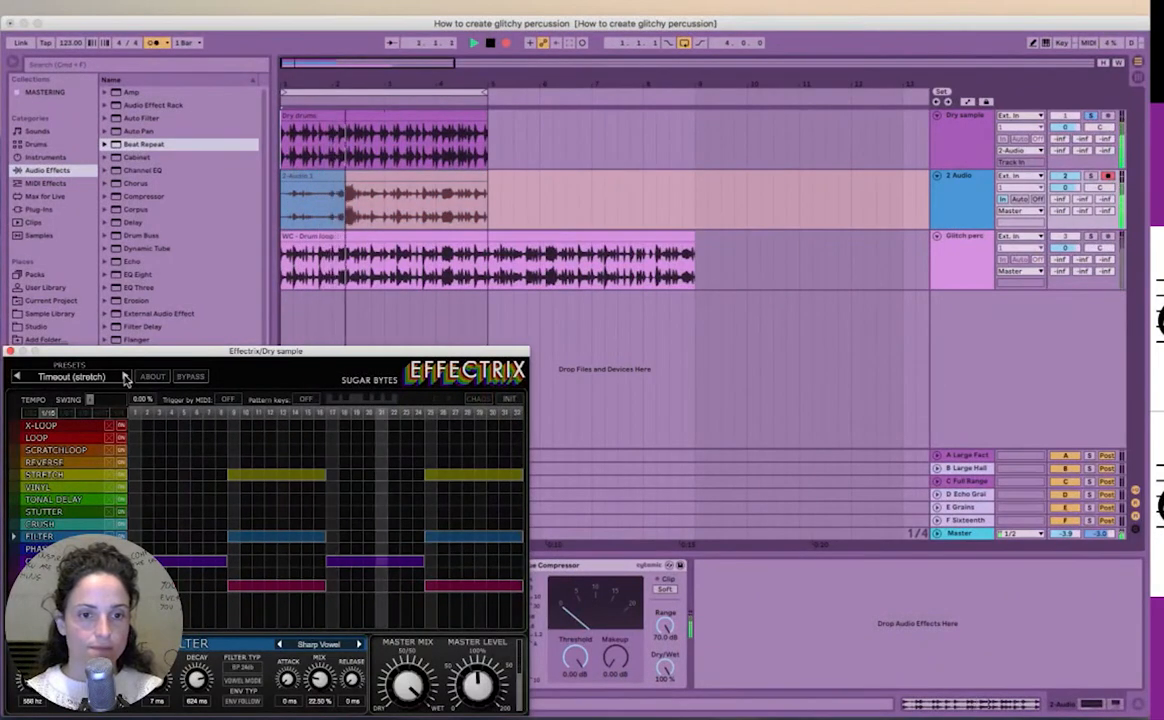
pyautogui.press('space')
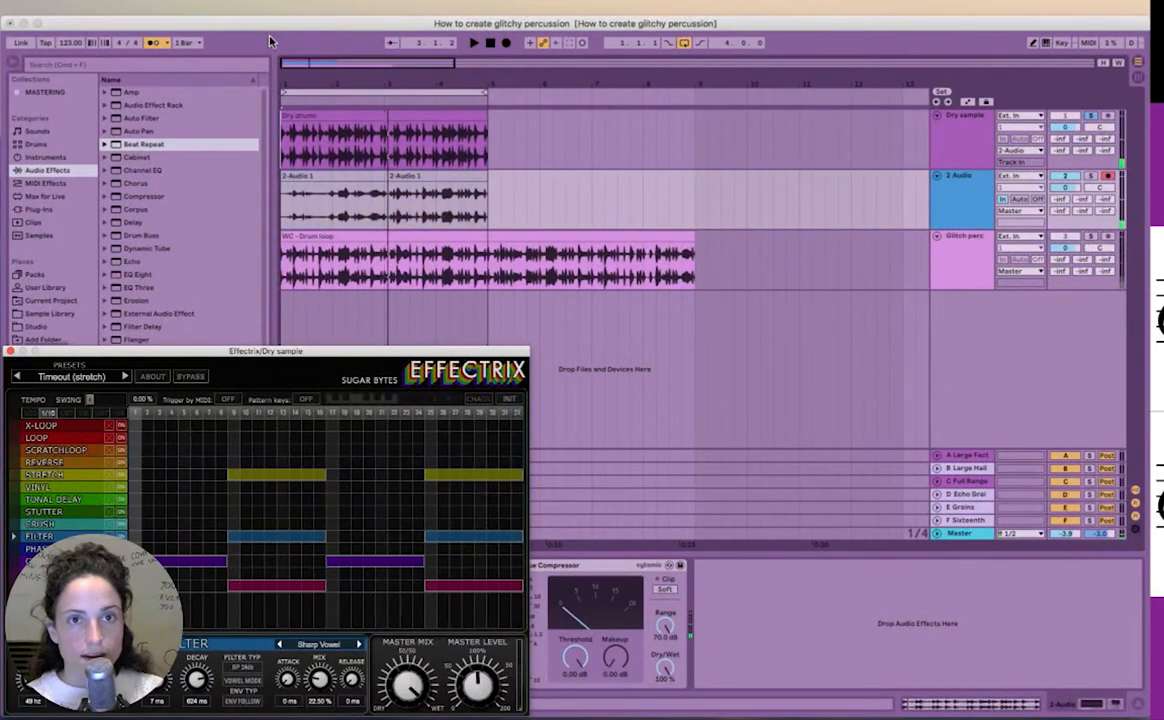
pyautogui.click(160, 45)
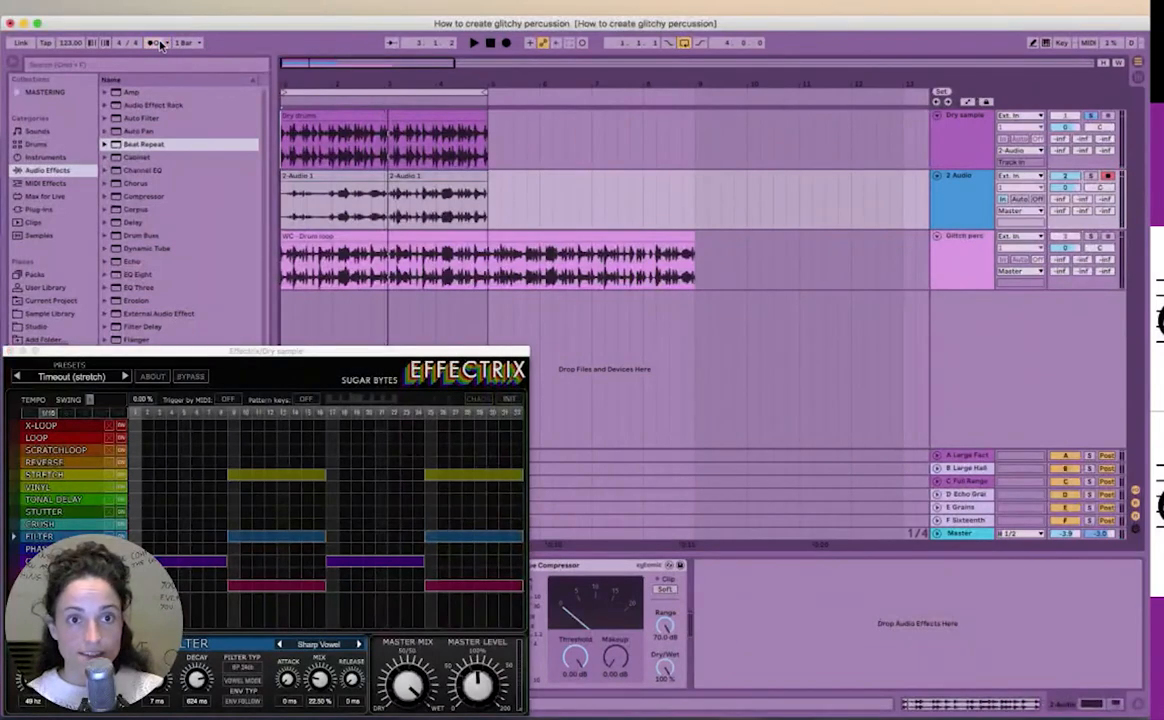
# Keep only one 2-Audio 1 clip, extend its start to uncover the whole recorded take, and move it to bar 1.
pyautogui.click(330, 177)
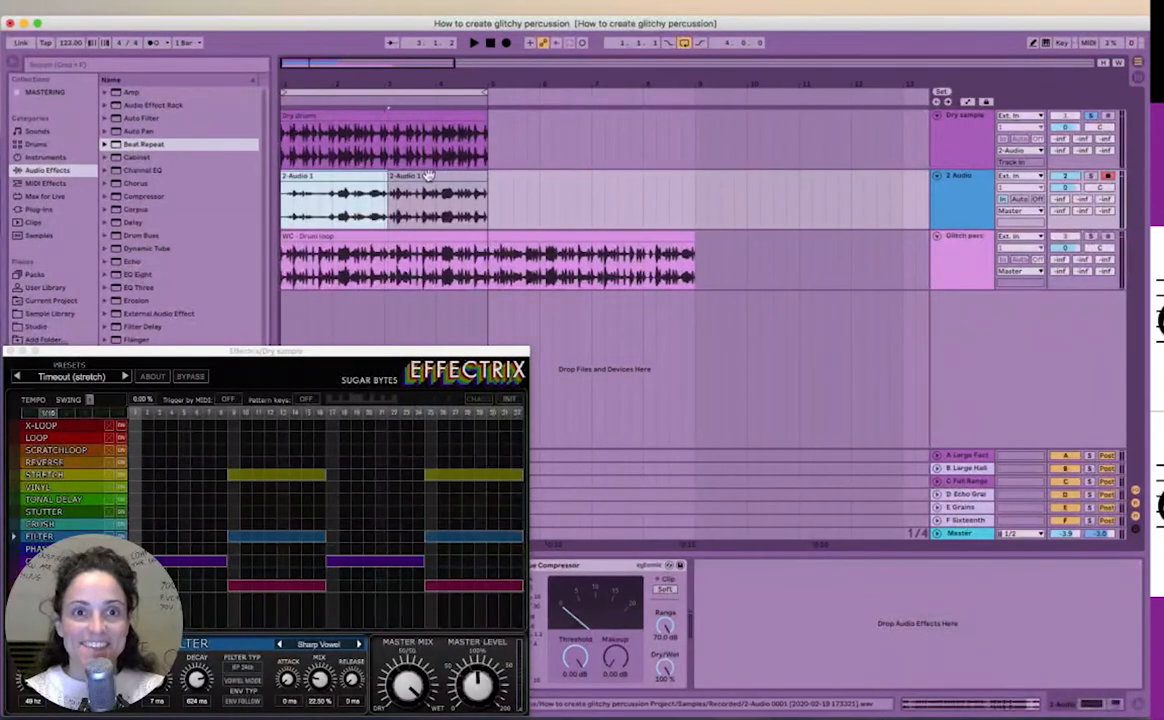
pyautogui.moveTo(390, 176); pyautogui.dragTo(270, 193)
pyautogui.moveTo(392, 176); pyautogui.dragTo(823, 179)
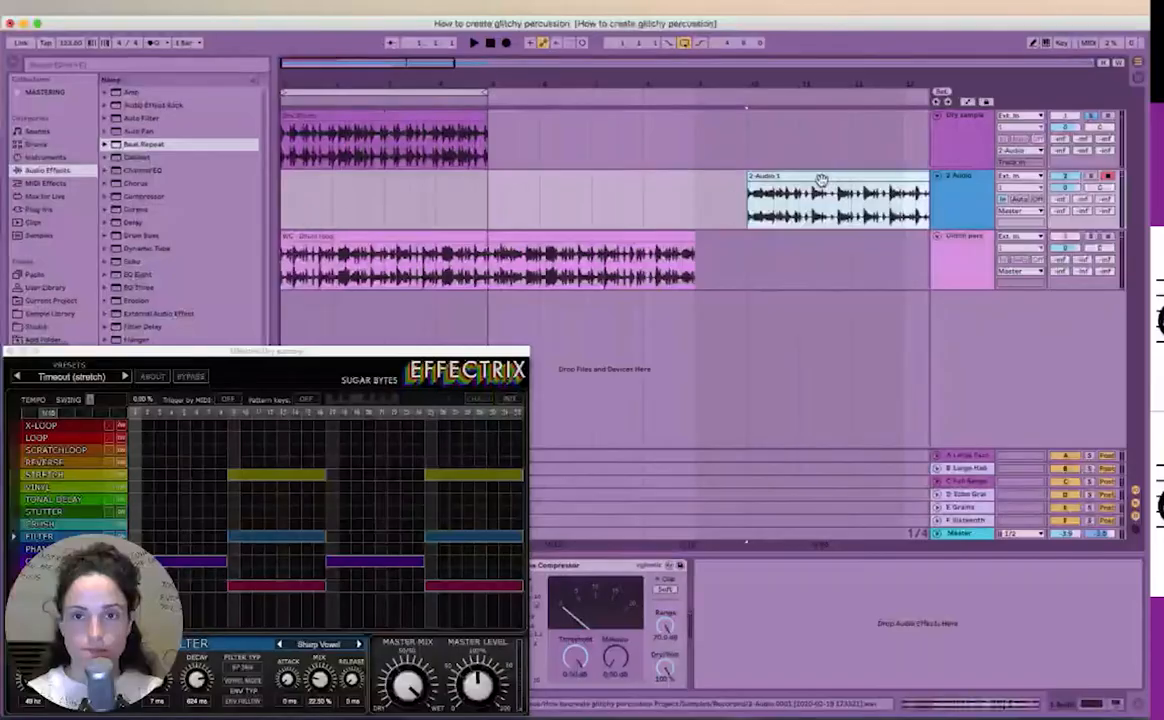
pyautogui.moveTo(750, 179); pyautogui.dragTo(490, 181)
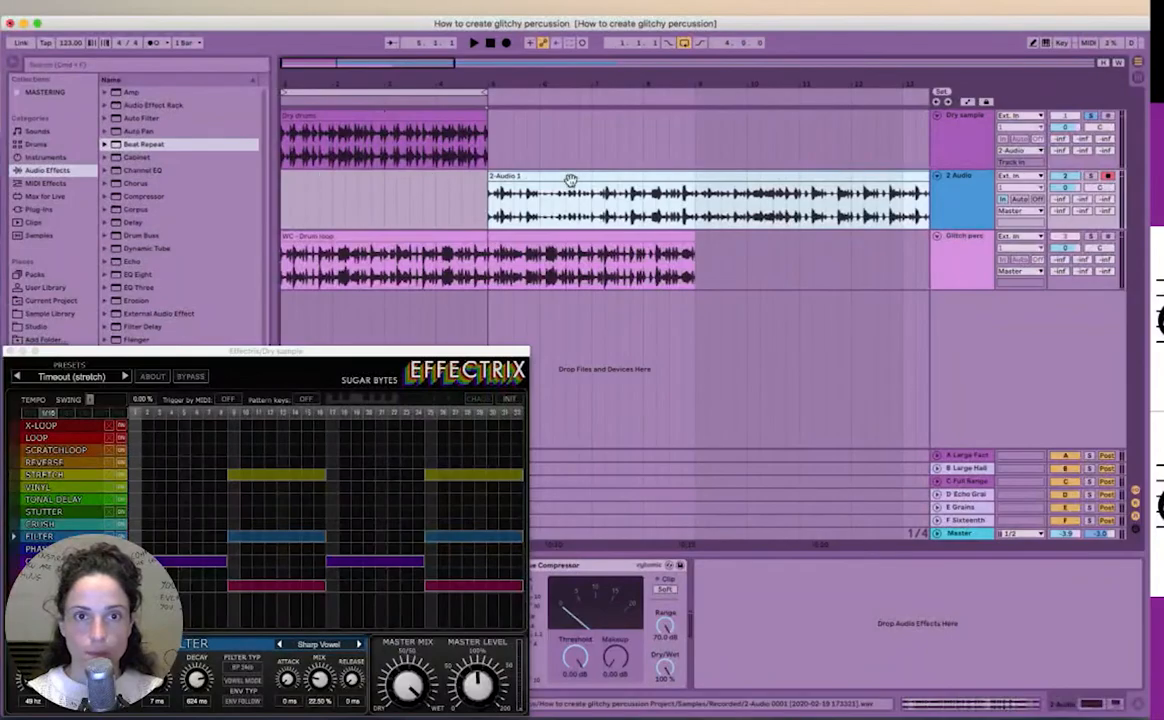
pyautogui.moveTo(571, 178); pyautogui.dragTo(363, 178)
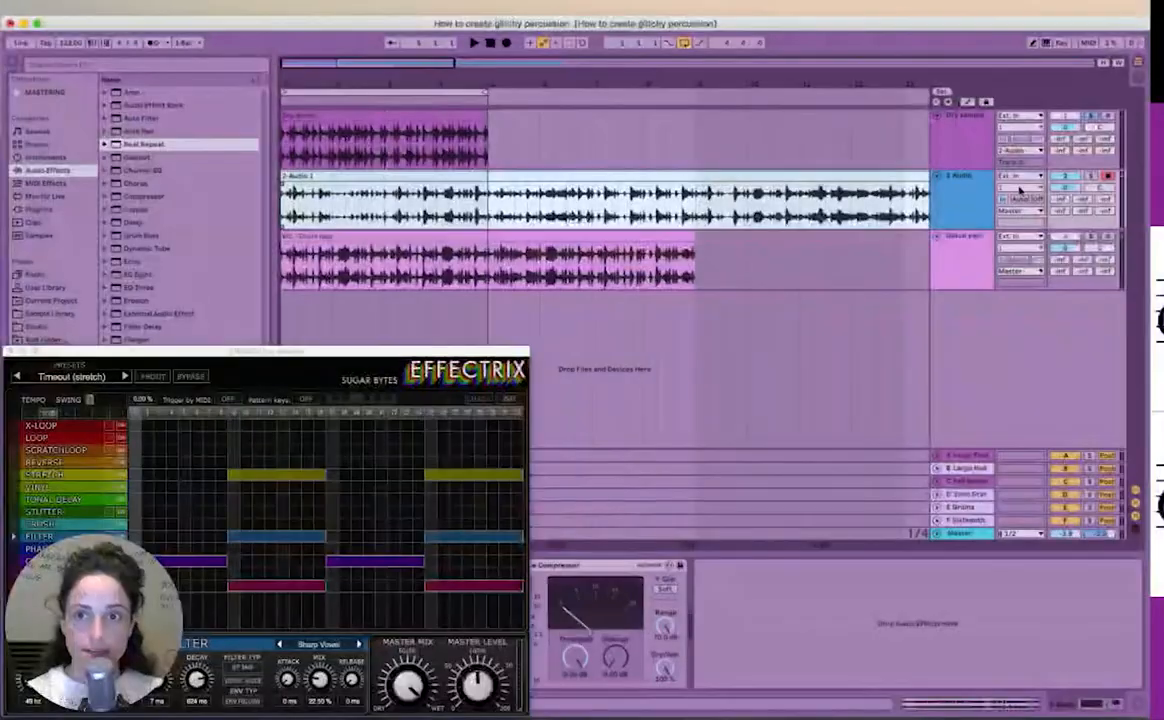
# Solo the 2 Audio track and play the recorded take from its start with arrangement looping switched off.
pyautogui.click(1089, 177)
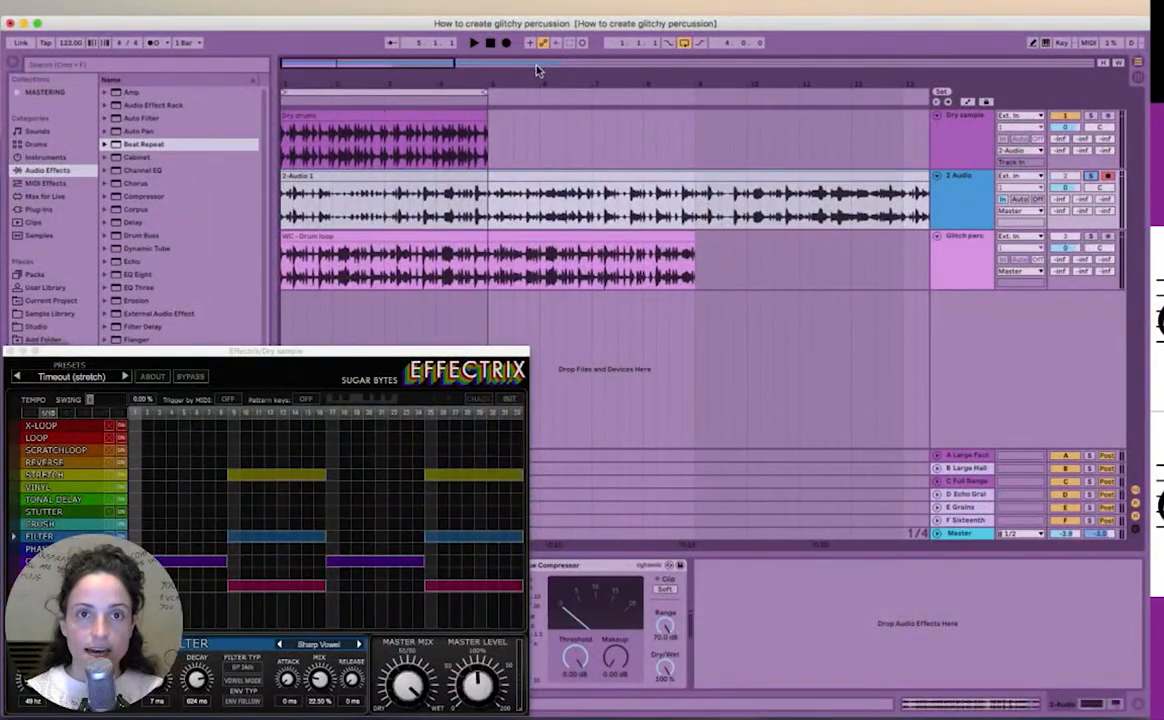
pyautogui.moveTo(541, 79); pyautogui.dragTo(542, 80)
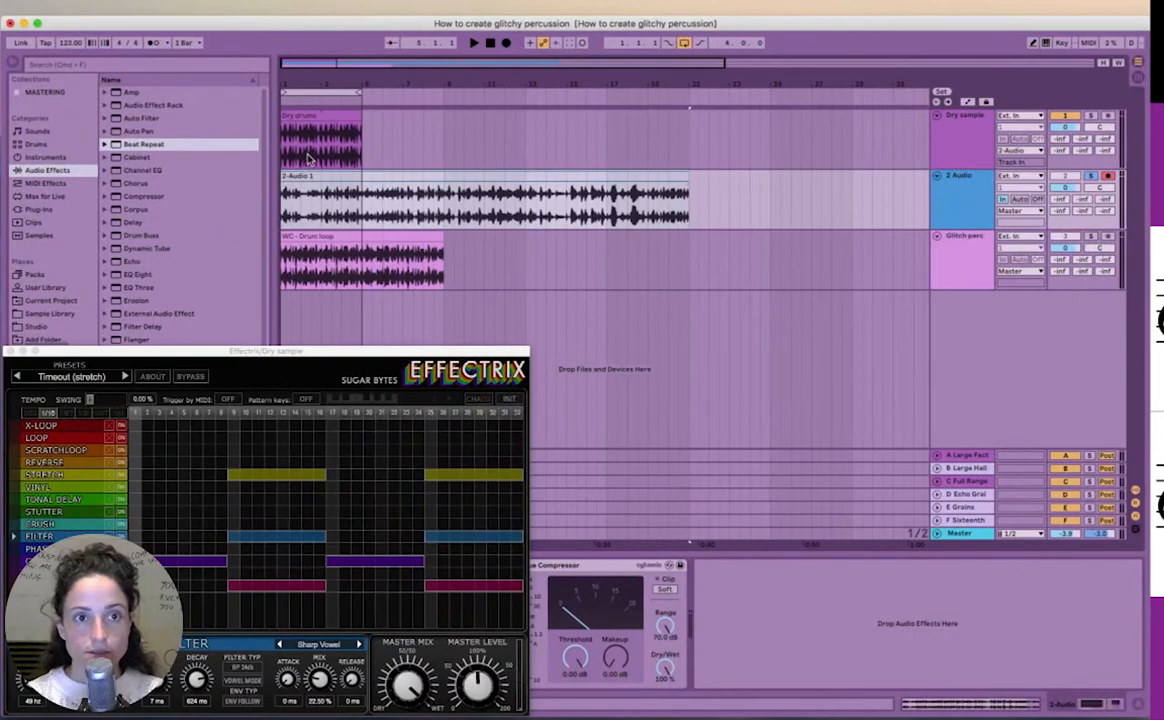
pyautogui.click(288, 213)
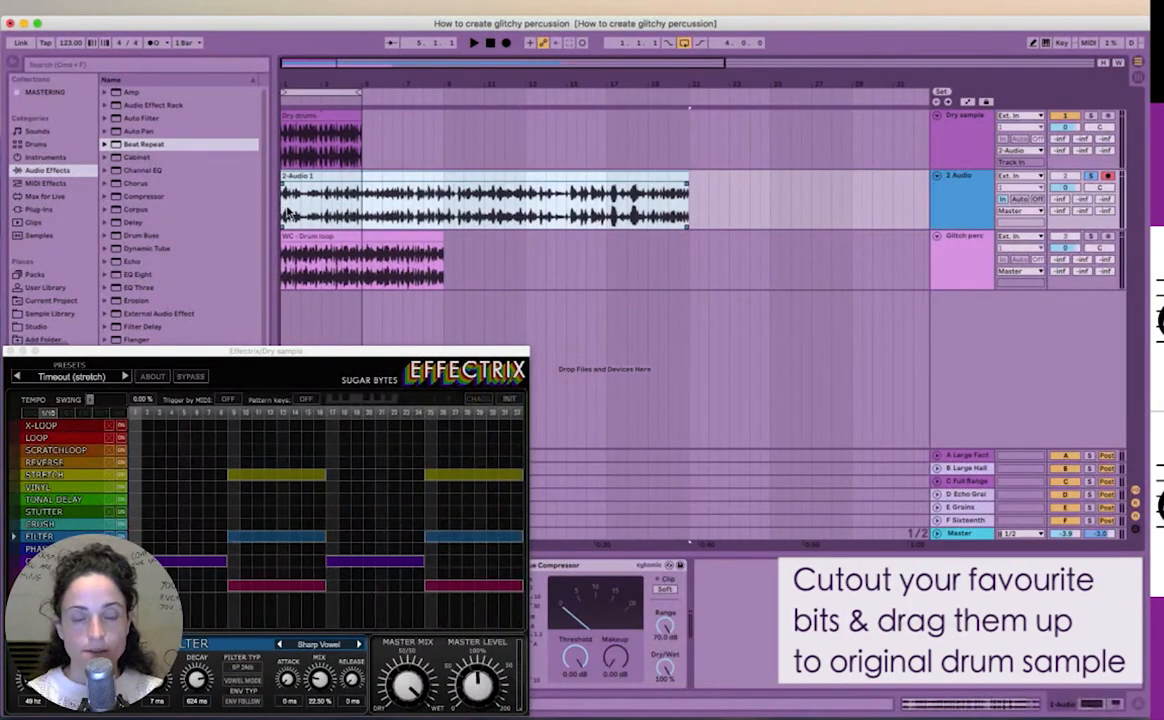
pyautogui.press('space')
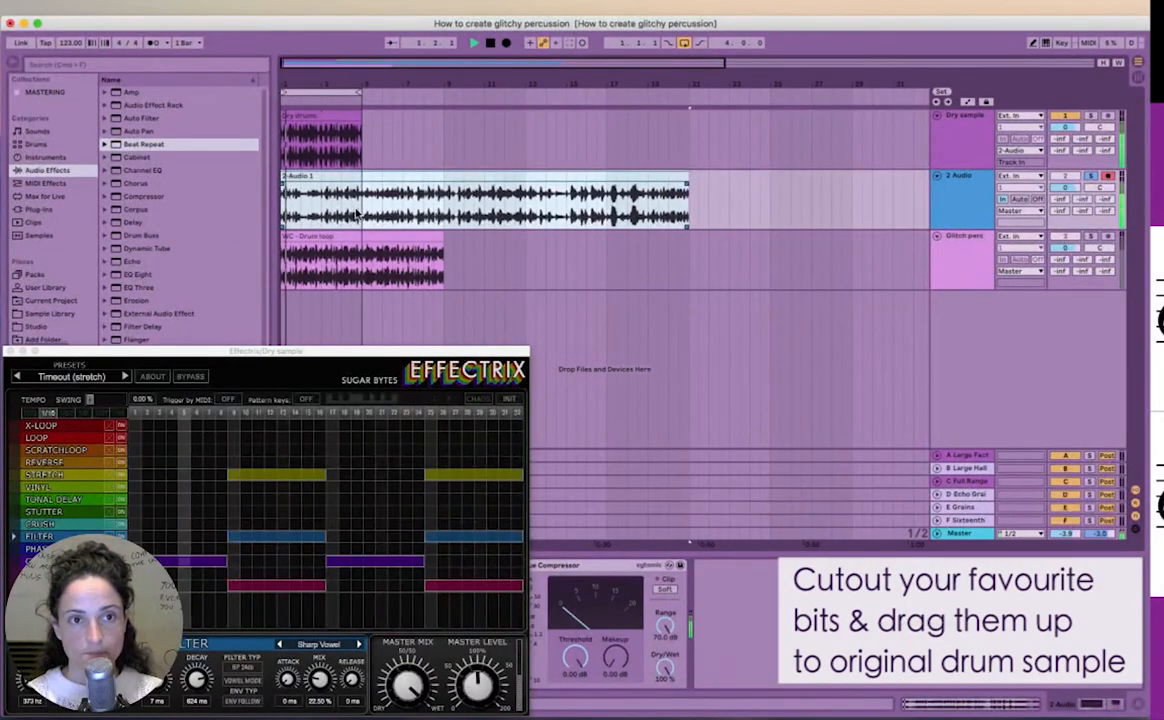
pyautogui.click(684, 43)
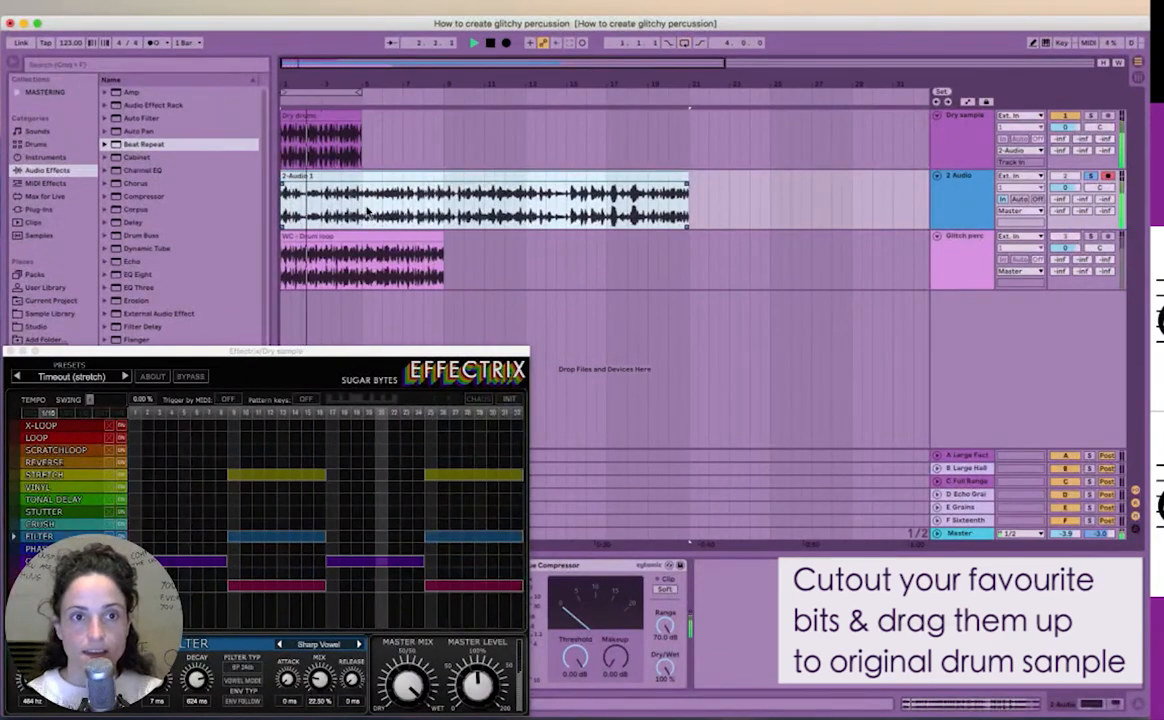
# Cut out the half bar from 2.3 to bar 3 of the recorded take and move it up onto the Dry sample track.
pyautogui.hscroll(1, 420, 100)
pyautogui.moveTo(311, 80); pyautogui.dragTo(434, 253)
pyautogui.press('space')
pyautogui.click(457, 230)
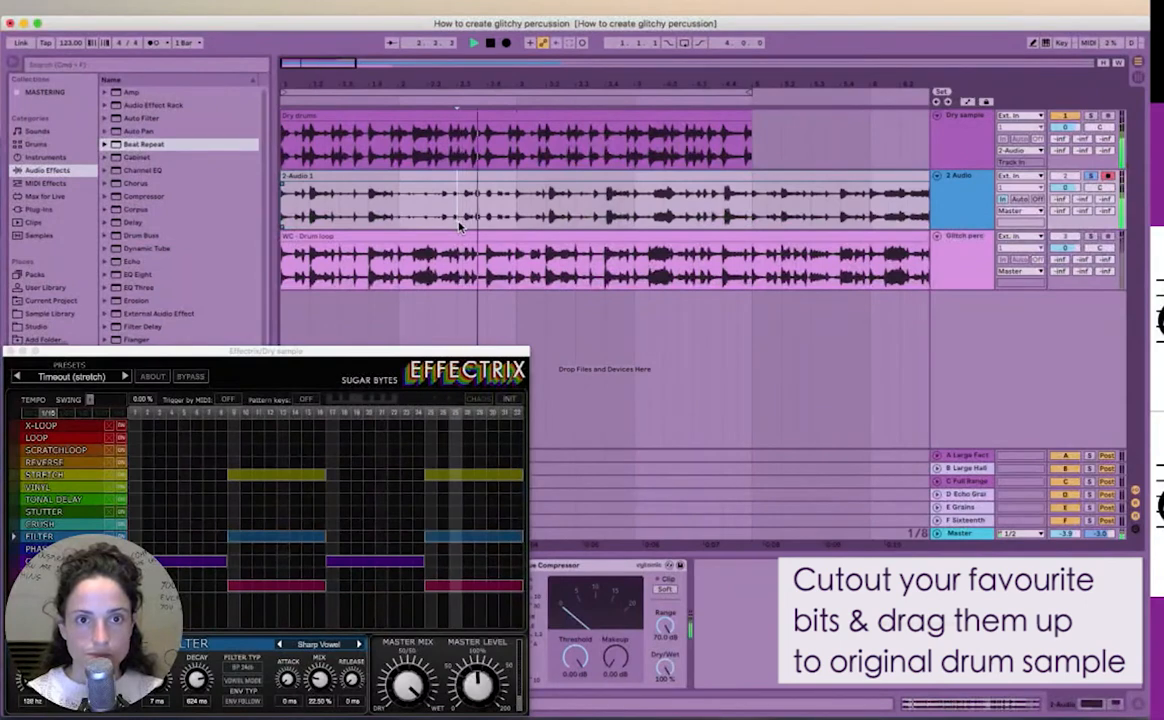
pyautogui.moveTo(458, 226); pyautogui.dragTo(515, 218)
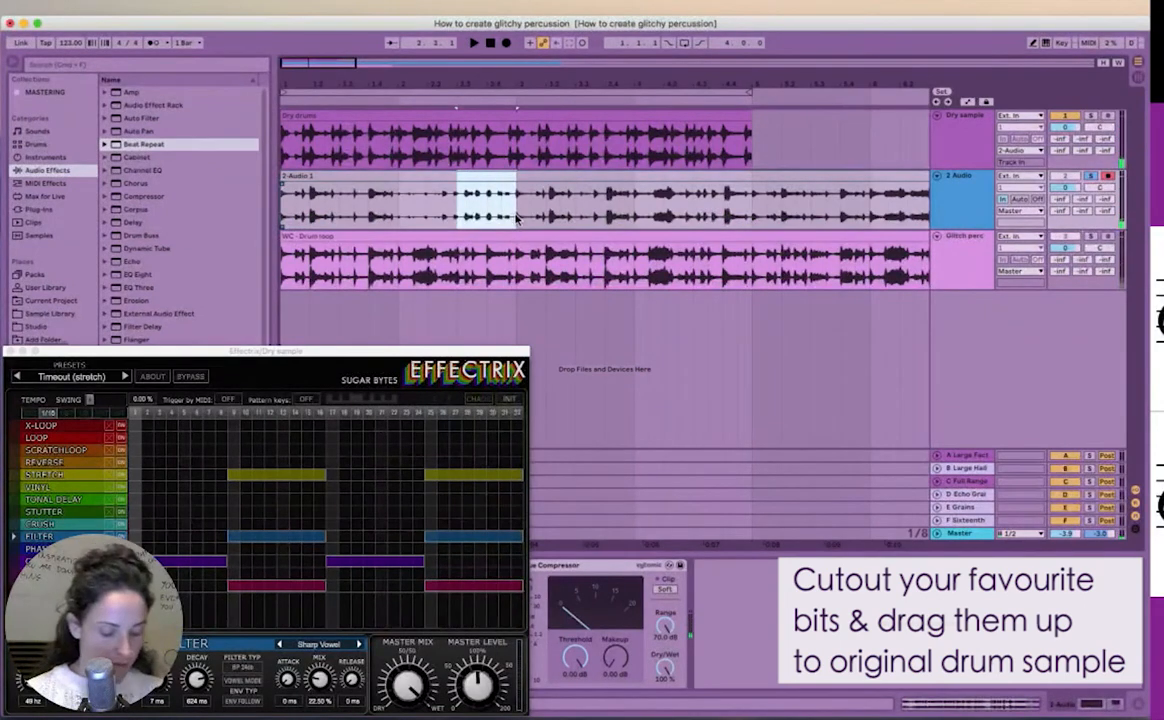
pyautogui.press('super+e')
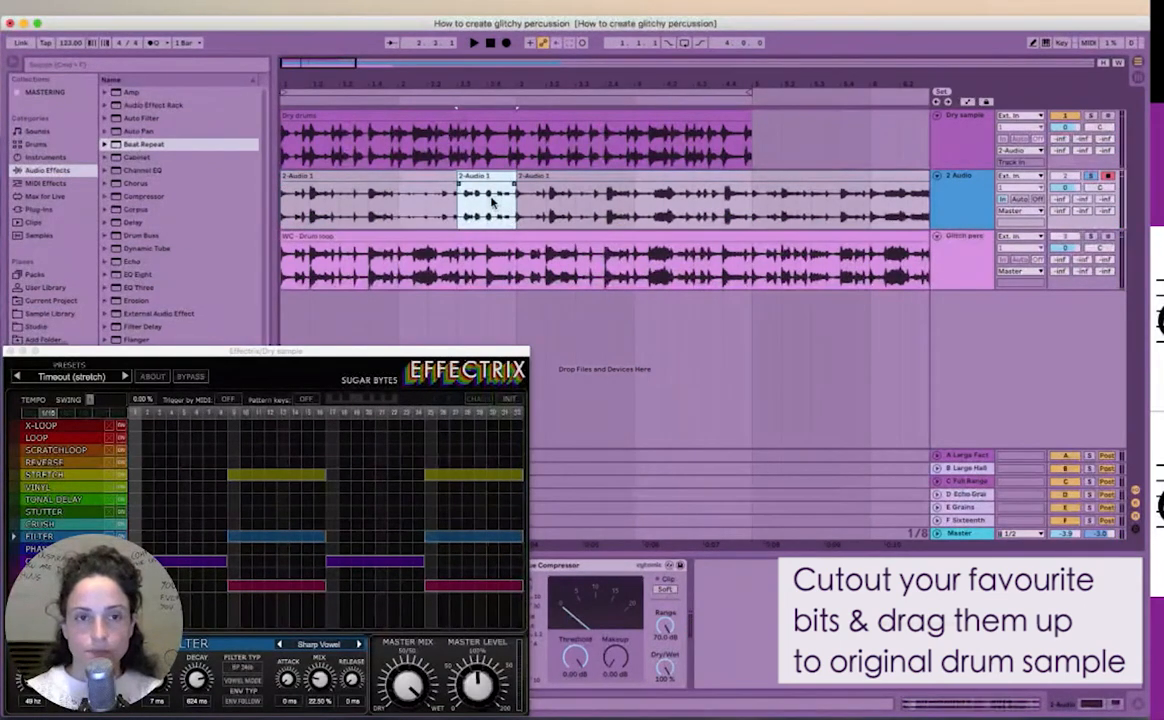
pyautogui.moveTo(445, 87); pyautogui.dragTo(445, 62)
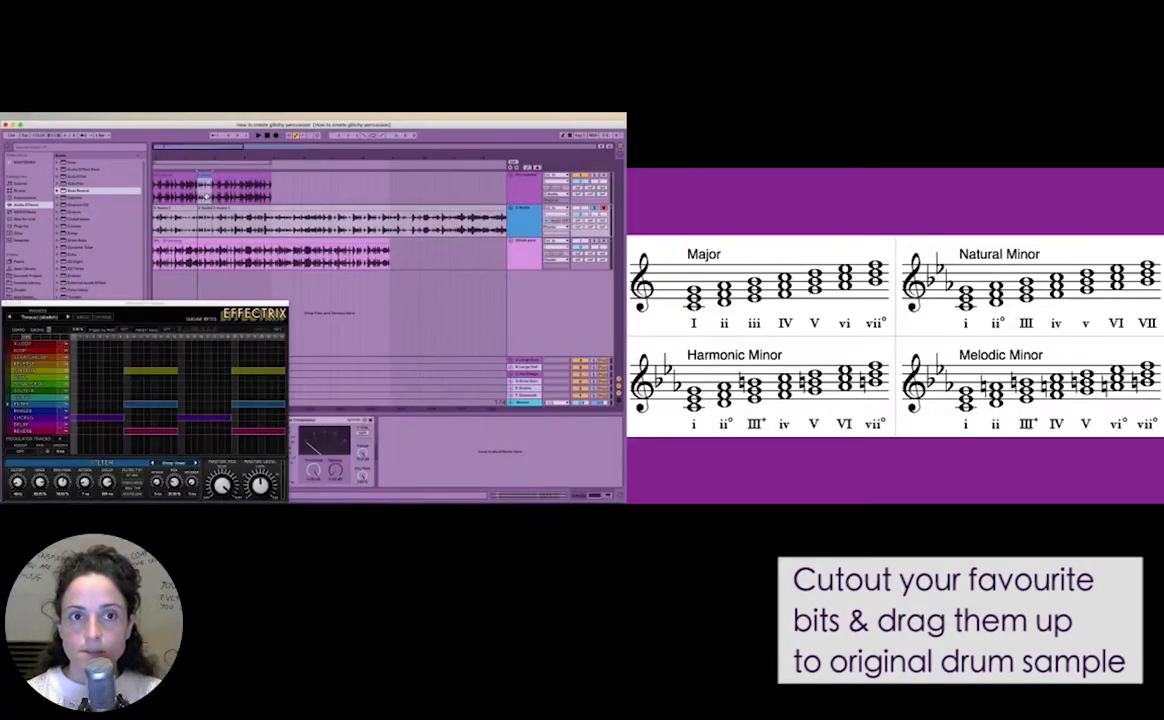
pyautogui.moveTo(374, 174); pyautogui.dragTo(380, 157)
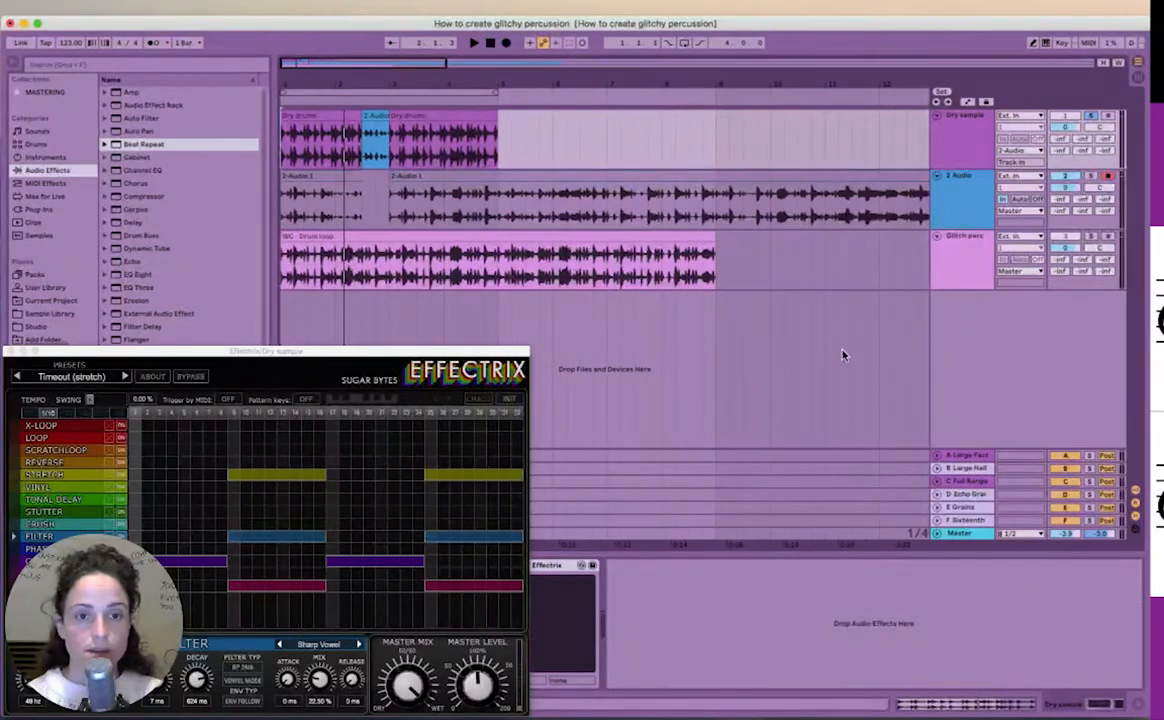
# Turn off Effectrix on the Dry sample track and close its plug-in window.
pyautogui.moveTo(288, 363); pyautogui.dragTo(277, 205)
pyautogui.click(503, 566)
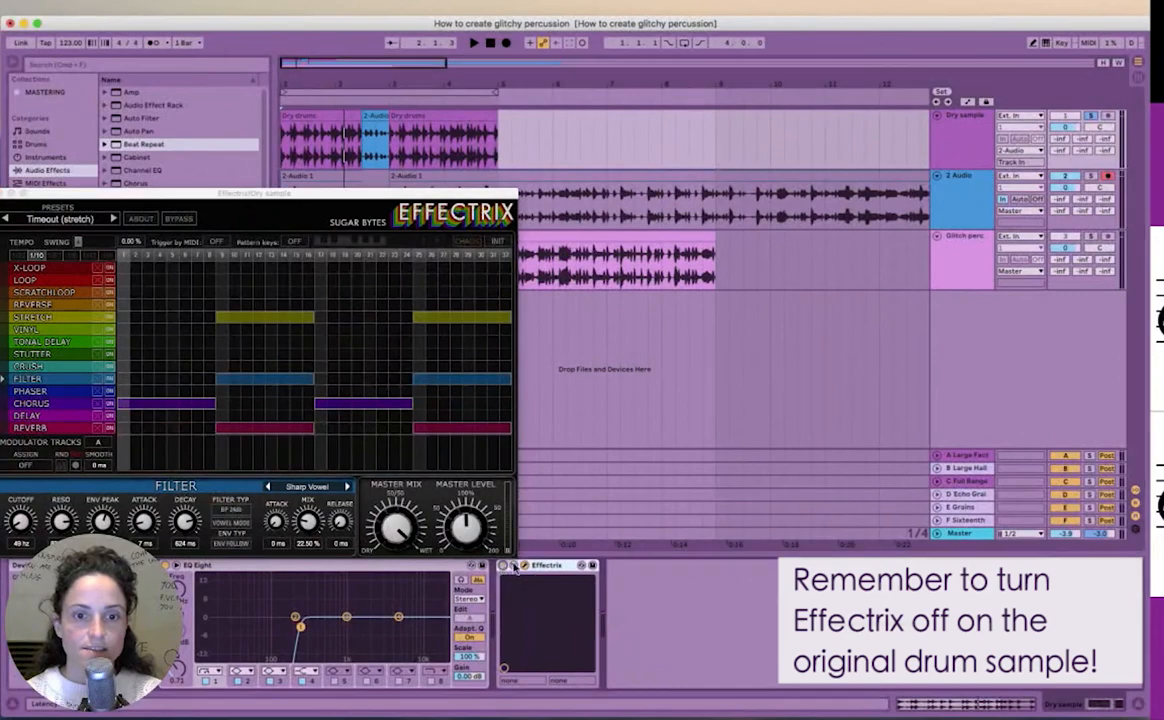
pyautogui.click(525, 566)
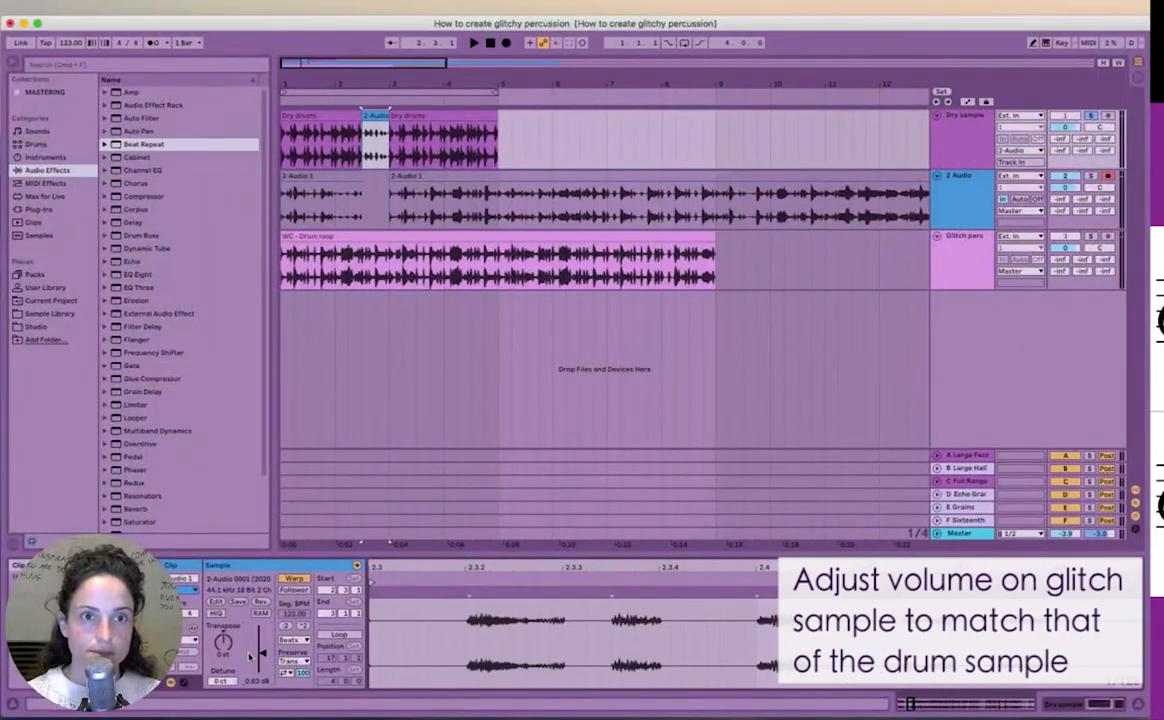
# Raise the glitch slice's clip gain to about 5.3 dB and play the Dry sample track from the beginning.
pyautogui.moveTo(250, 656); pyautogui.dragTo(250, 654)
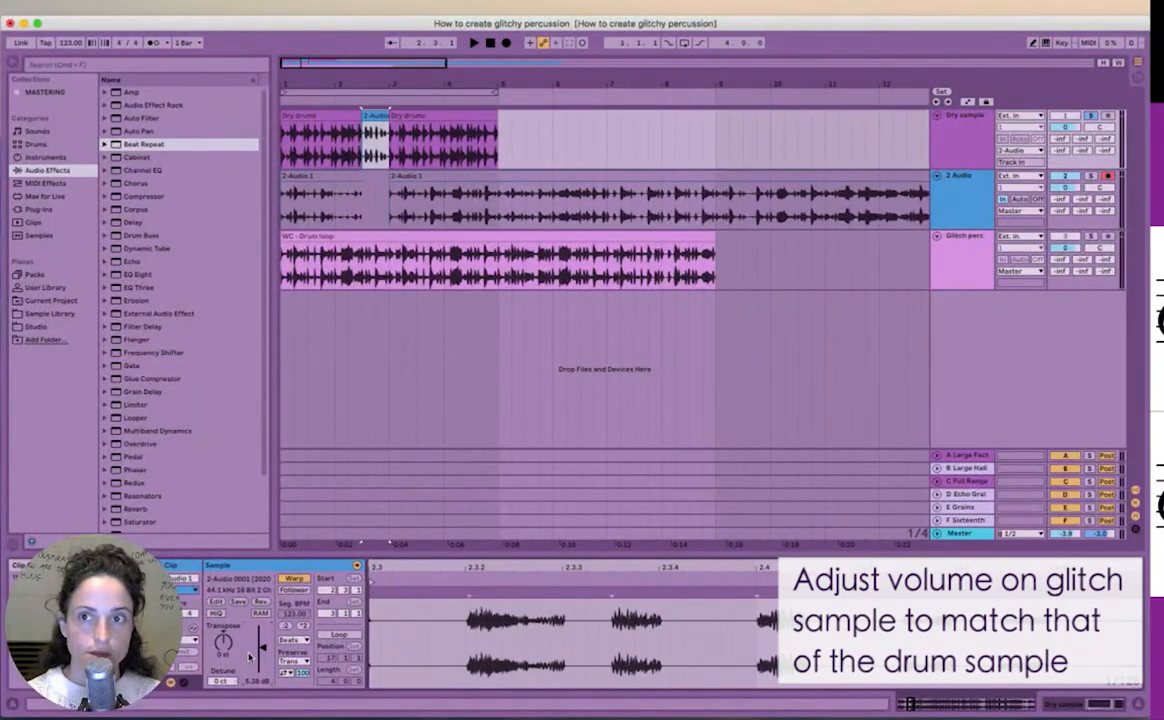
pyautogui.click(489, 44)
pyautogui.press('space')
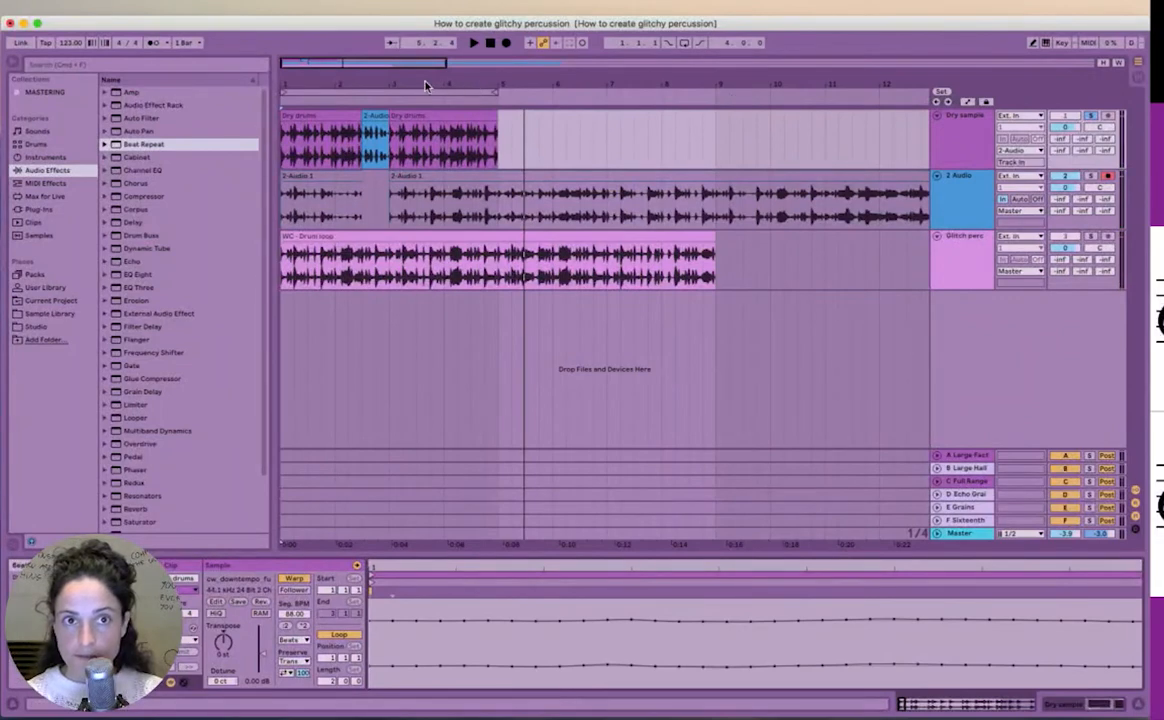
# Select the Percussion track in the Wednesdays Child project and play the arrangement from bar 5 to hear its drum loops in context.
pyautogui.moveTo(617, 85); pyautogui.dragTo(617, 78)
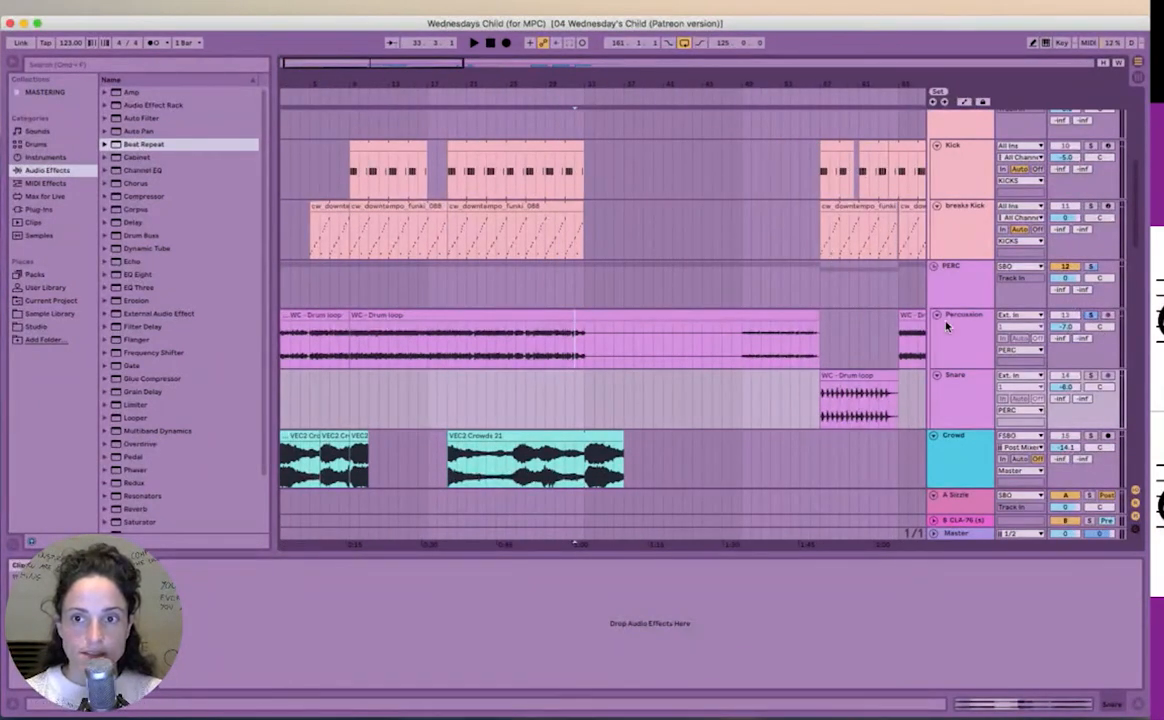
pyautogui.click(948, 336)
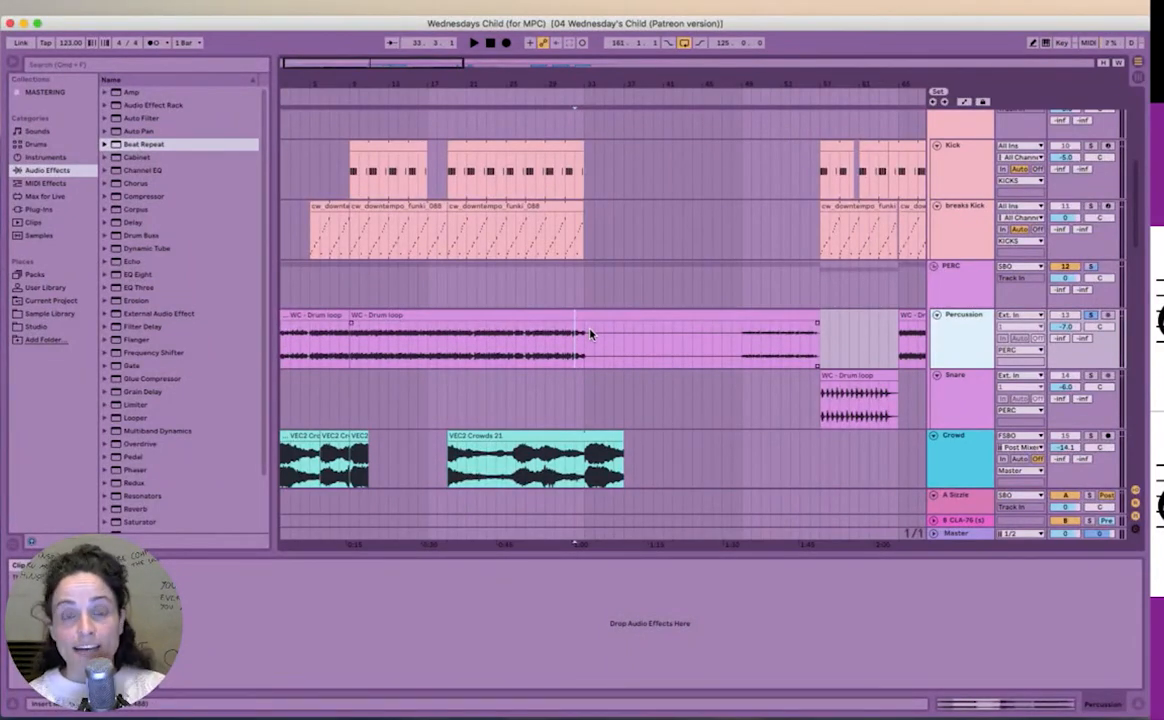
pyautogui.hscroll(-1, 369, 366)
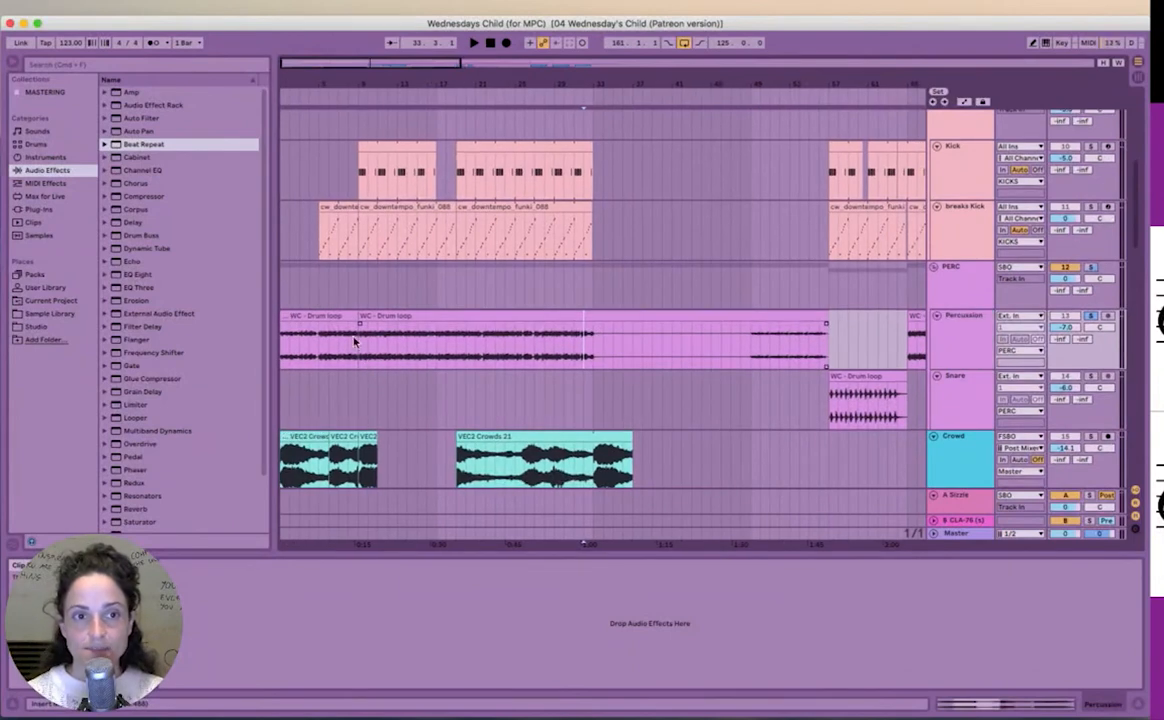
pyautogui.click(321, 367)
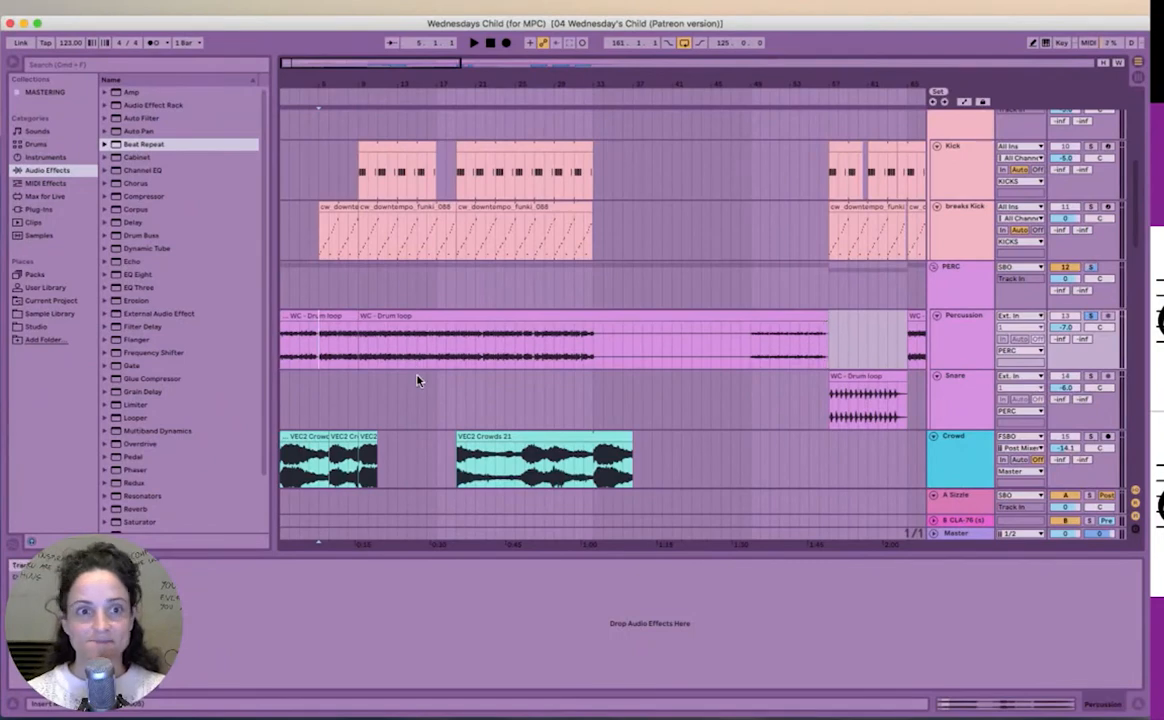
pyautogui.press('space')
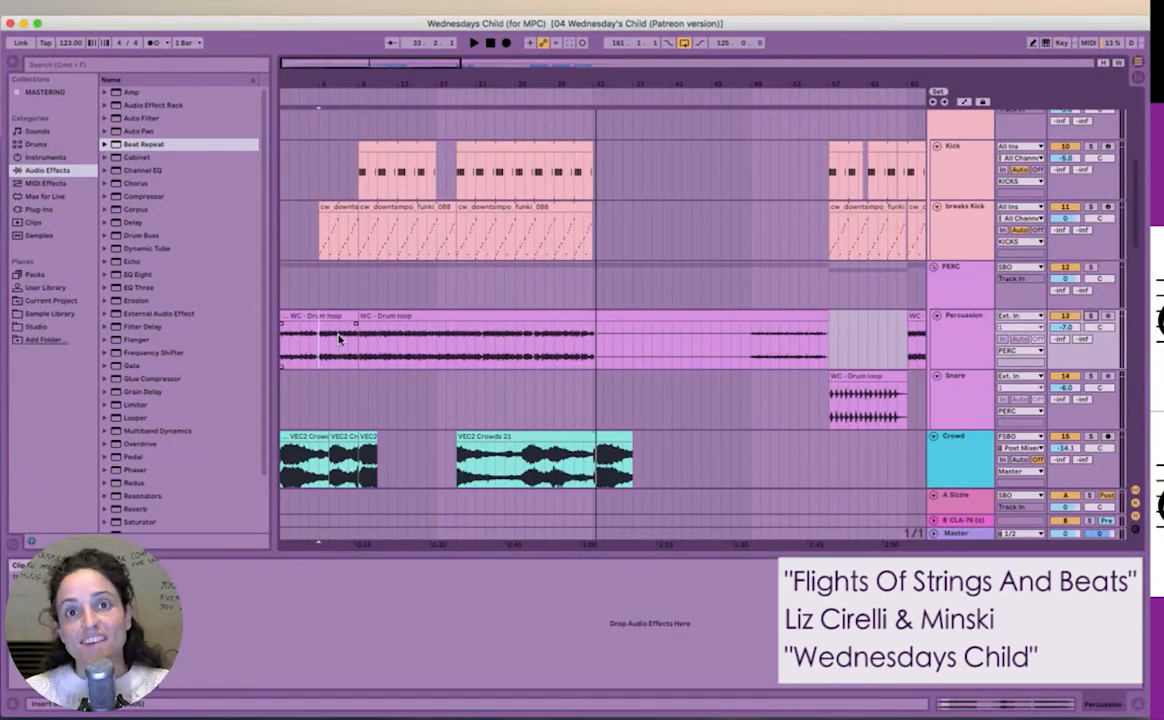
pyautogui.click(378, 340)
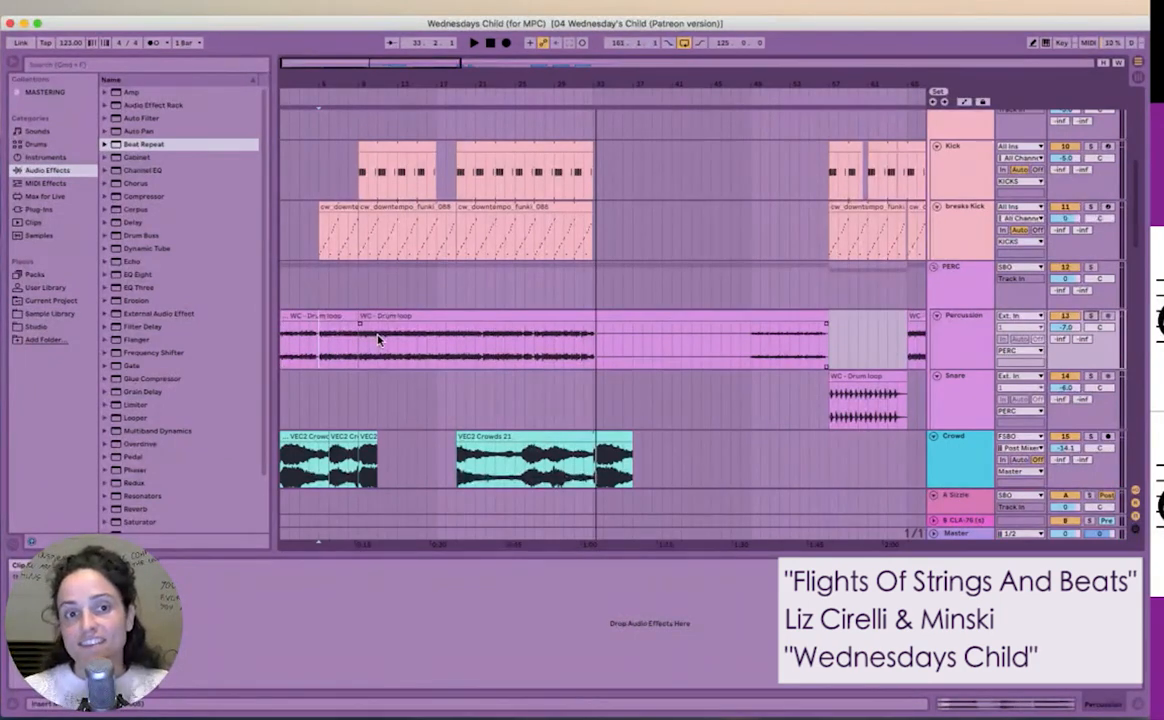
pyautogui.click(320, 362)
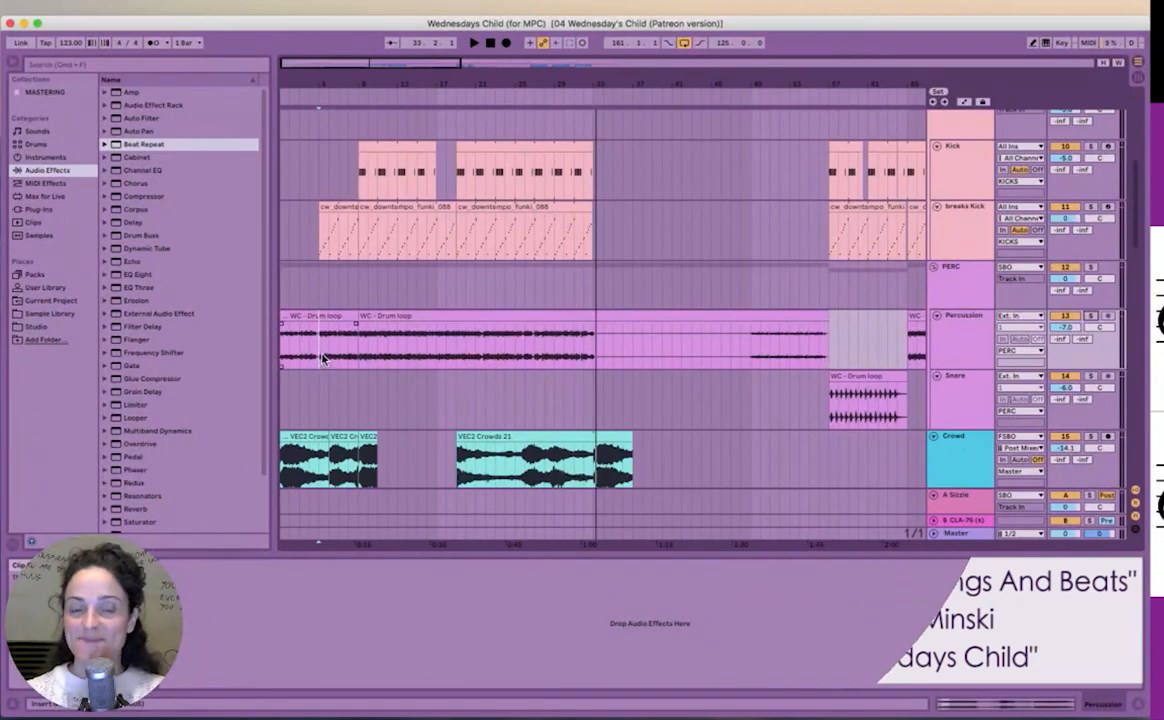